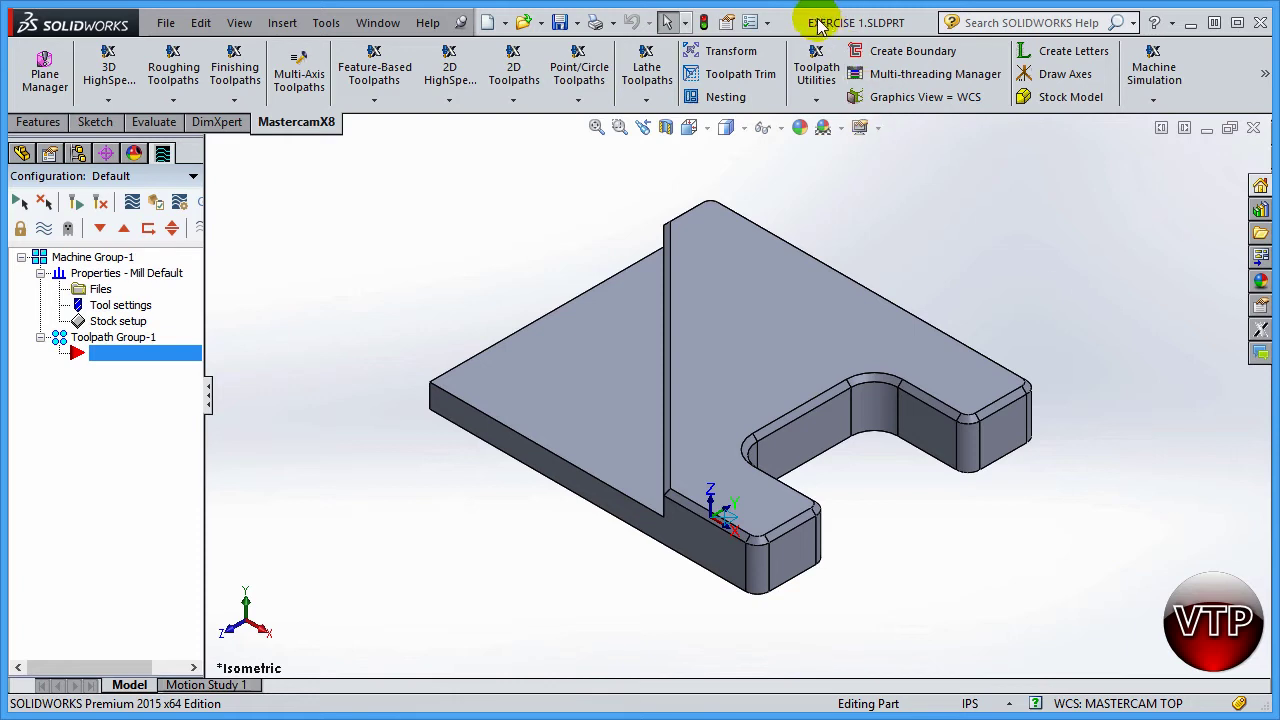
mouse_move(866, 32)
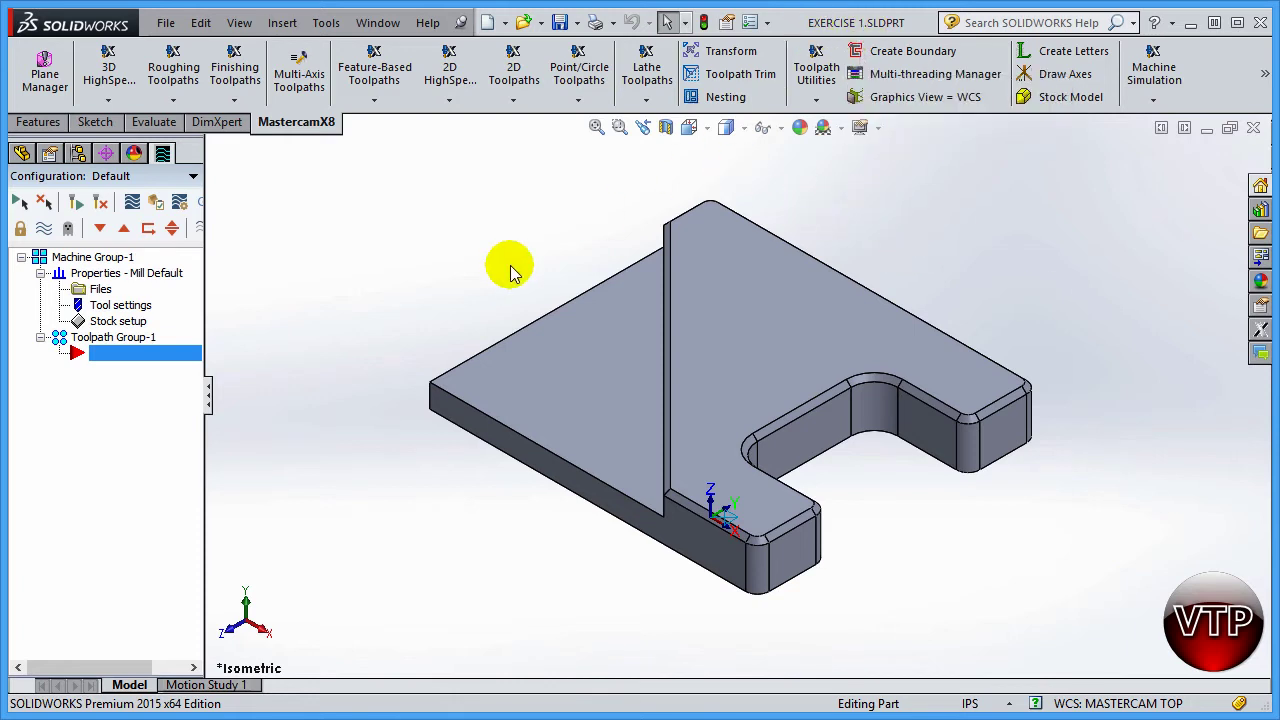
mouse_move(732, 414)
middle_down()
mouse_move(766, 331)
mouse_move(820, 309)
mouse_move(769, 326)
mouse_move(734, 391)
mouse_move(663, 420)
mouse_move(606, 423)
mouse_move(718, 389)
mouse_move(763, 226)
mouse_move(746, 249)
mouse_move(733, 457)
mouse_move(717, 294)
mouse_move(731, 323)
mouse_move(730, 414)
middle_up()
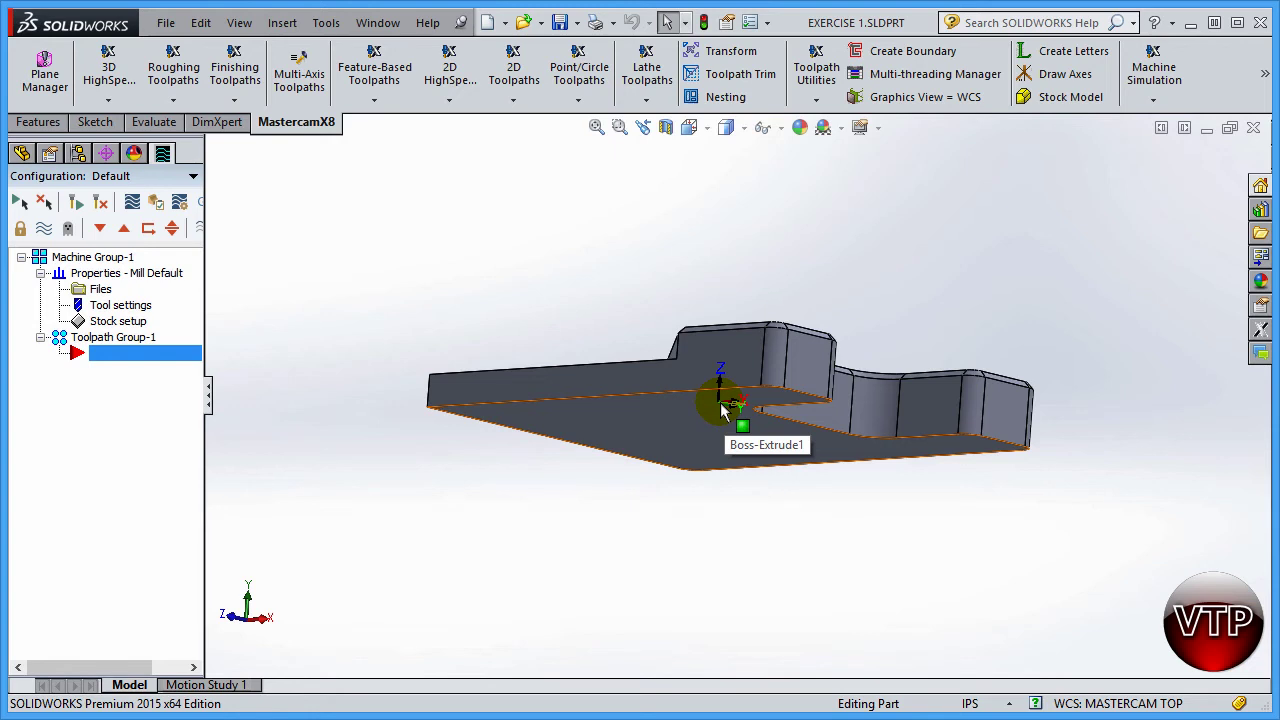
middle_drag(760, 271, 757, 437)
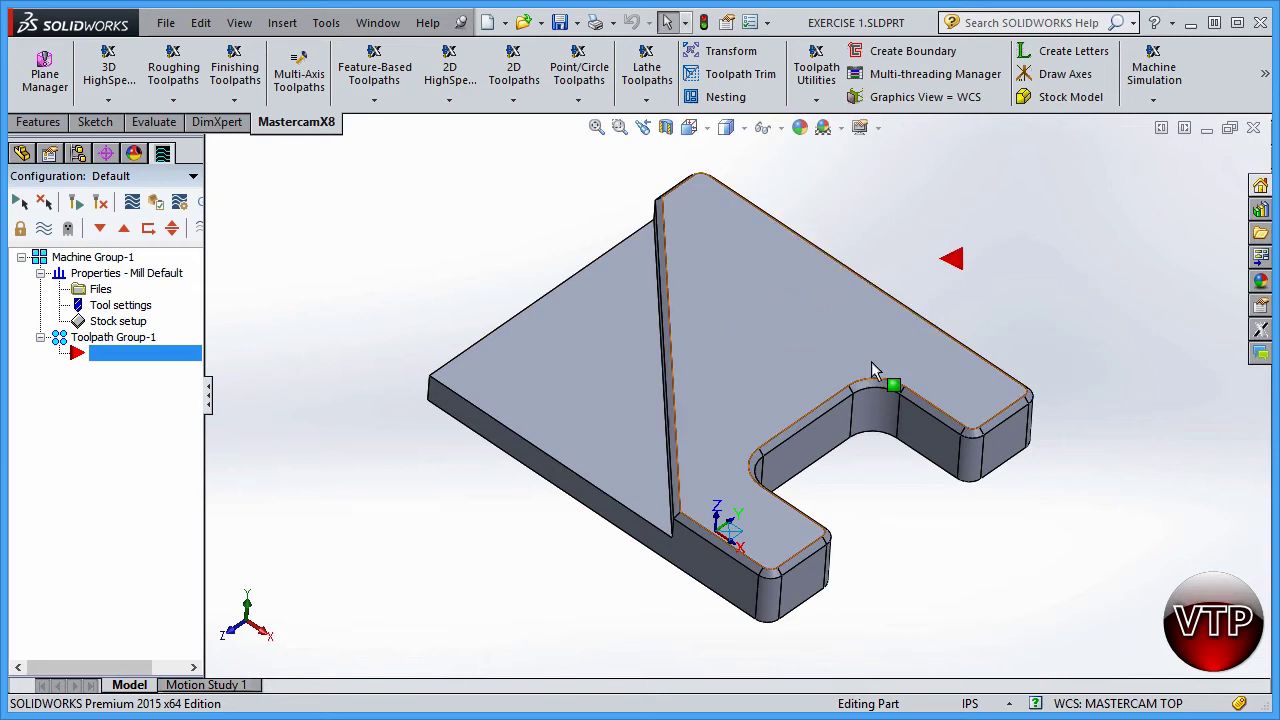
scroll(780, 440, up, 2)
scroll(713, 380, down, 2)
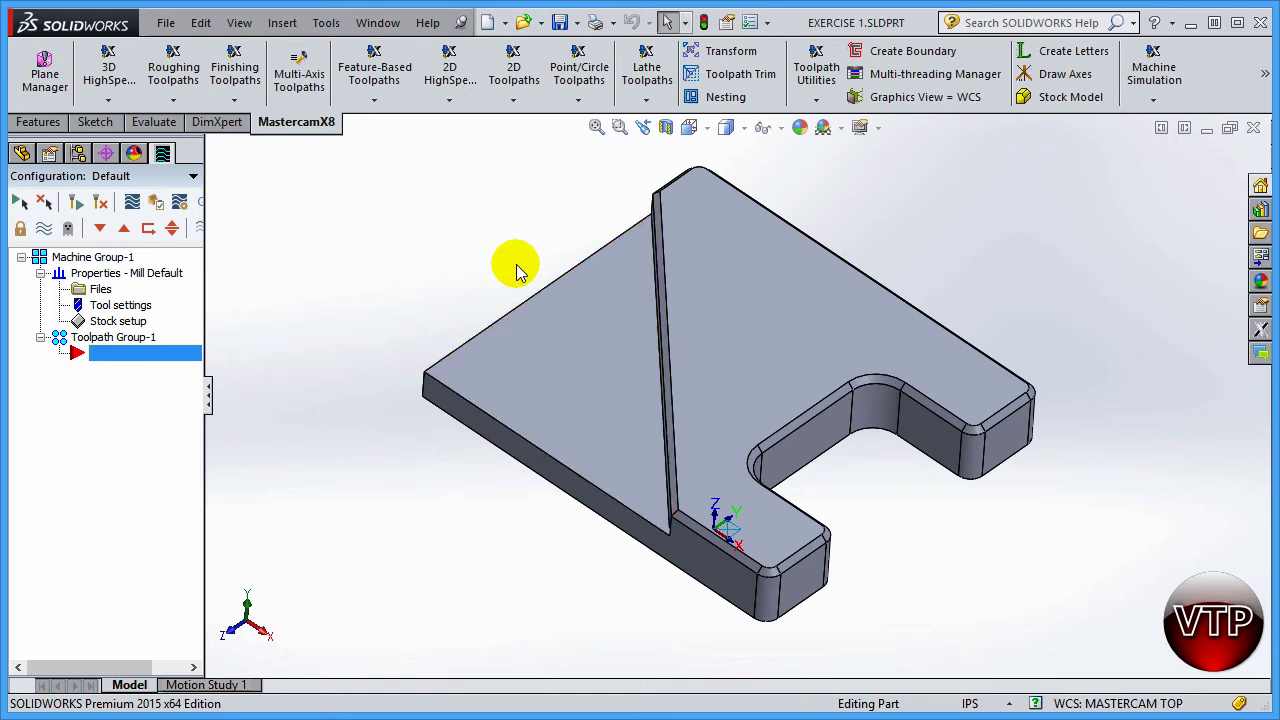
Open the Plane Manager and set MASTERCAM TOP as the current WCS, tool plane and origin
click(50, 80)
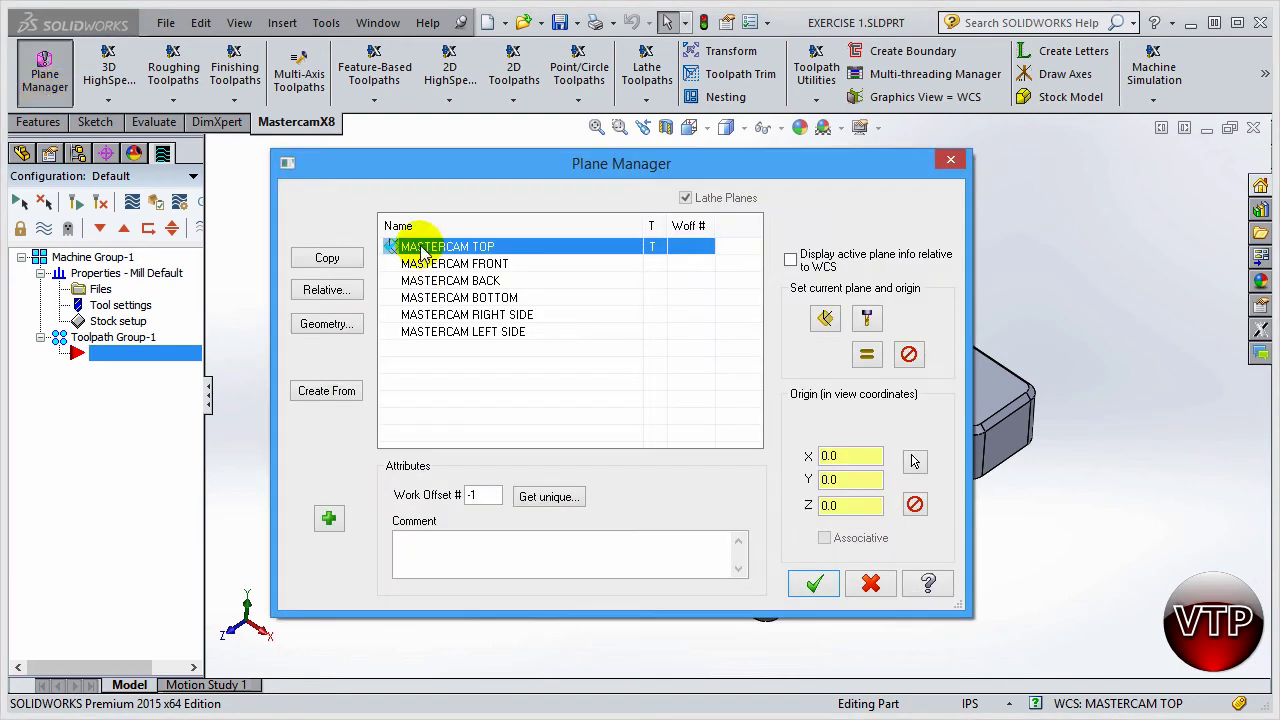
click(432, 248)
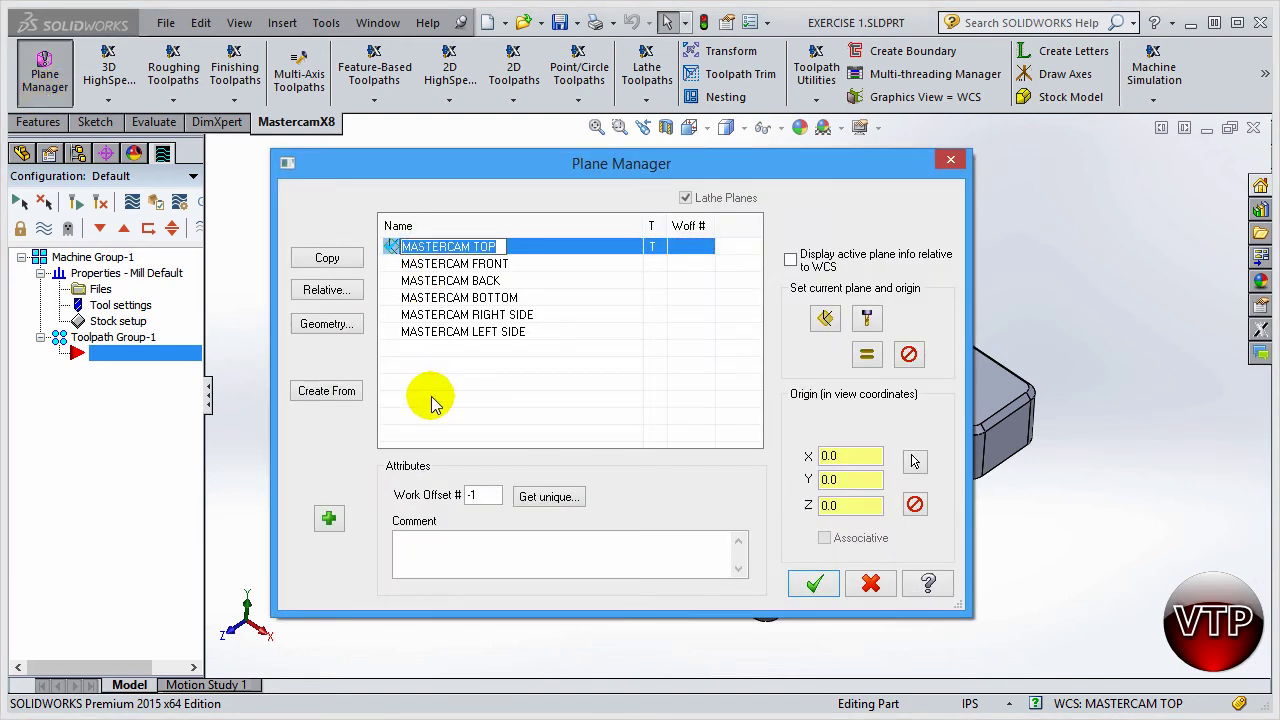
click(489, 265)
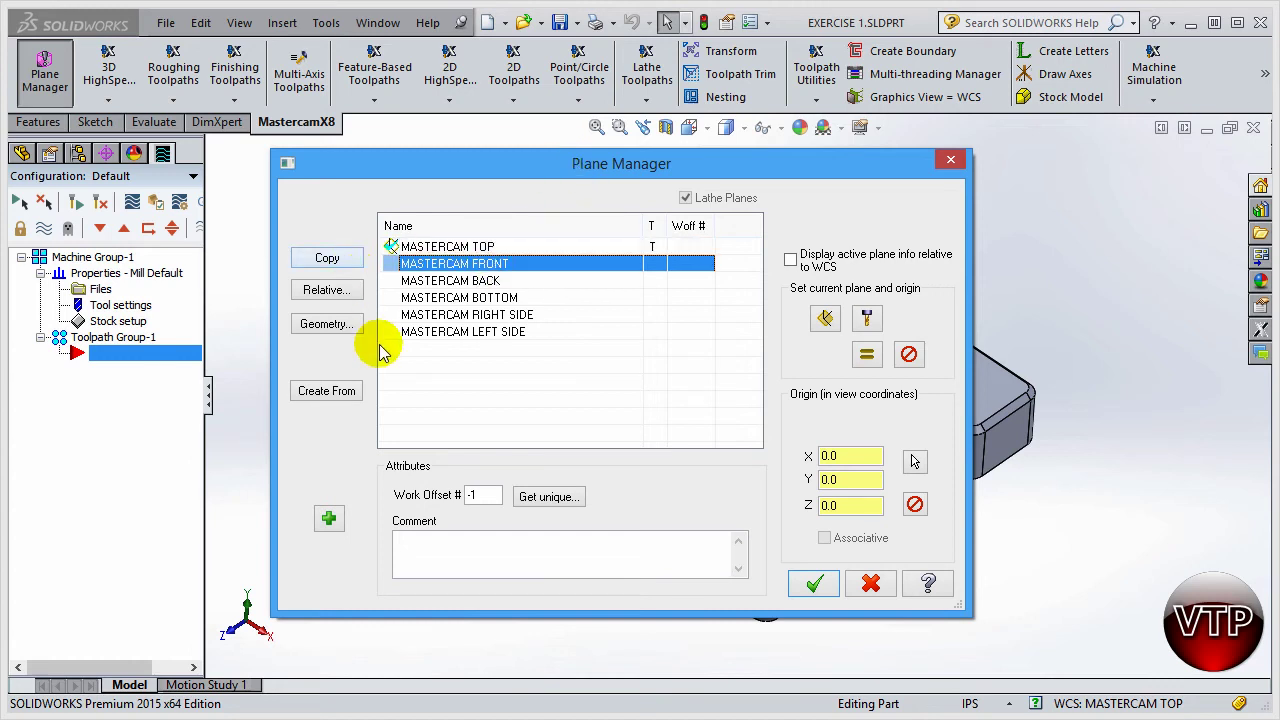
mouse_move(610, 183)
mouse_down()
mouse_move(567, 496)
mouse_move(689, 450)
mouse_move(625, 585)
mouse_move(612, 184)
mouse_up()
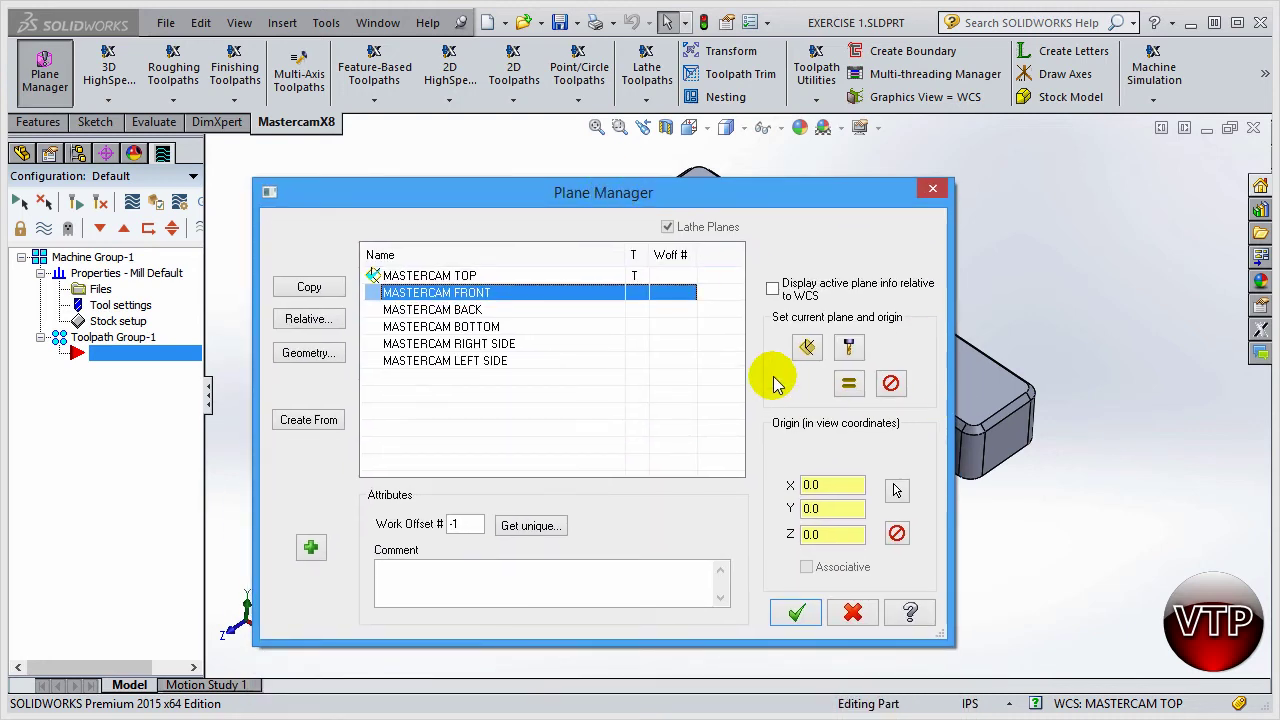
click(425, 276)
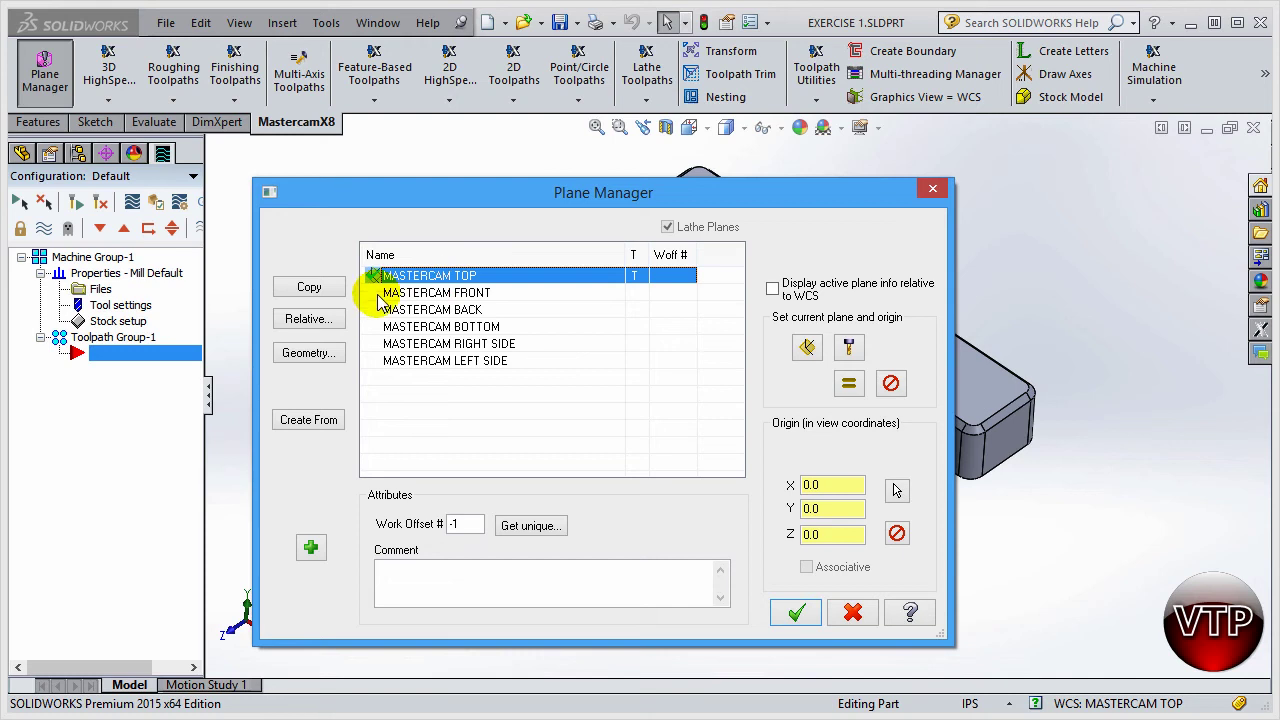
click(849, 390)
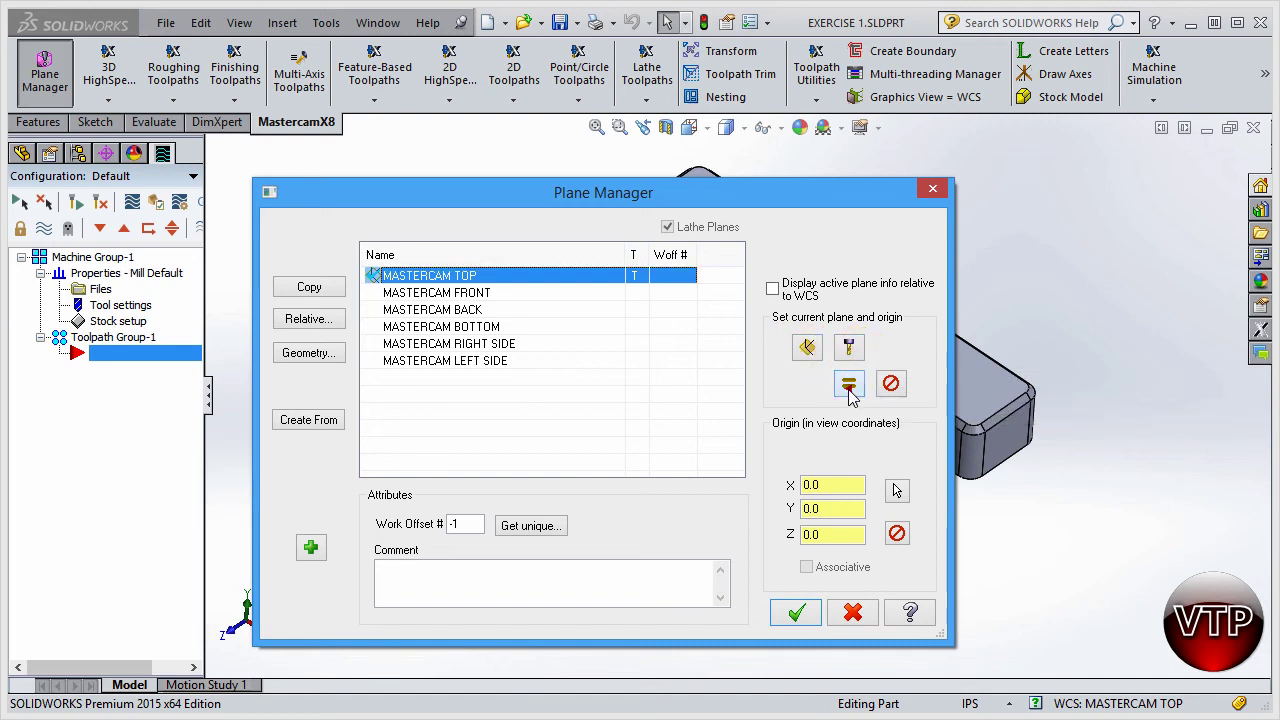
Make MASTERCAM FRONT the current plane and origin, and return both to MASTERCAM TOP
click(500, 292)
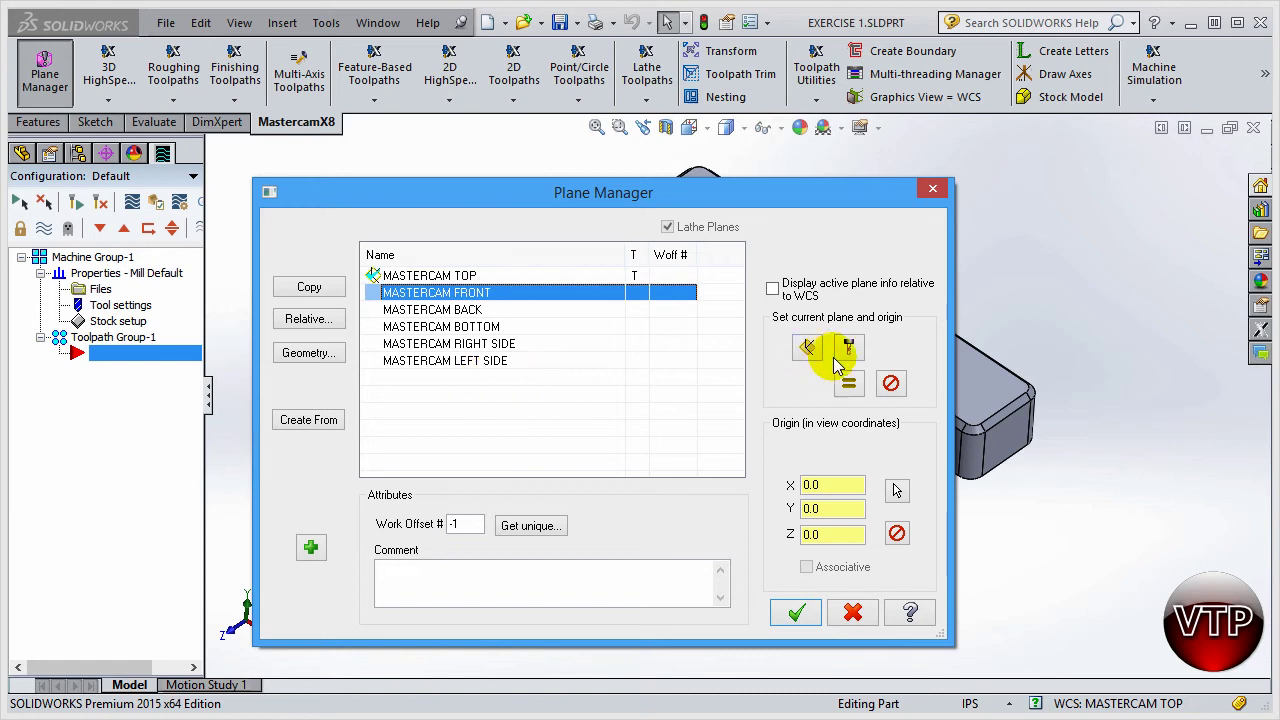
click(849, 380)
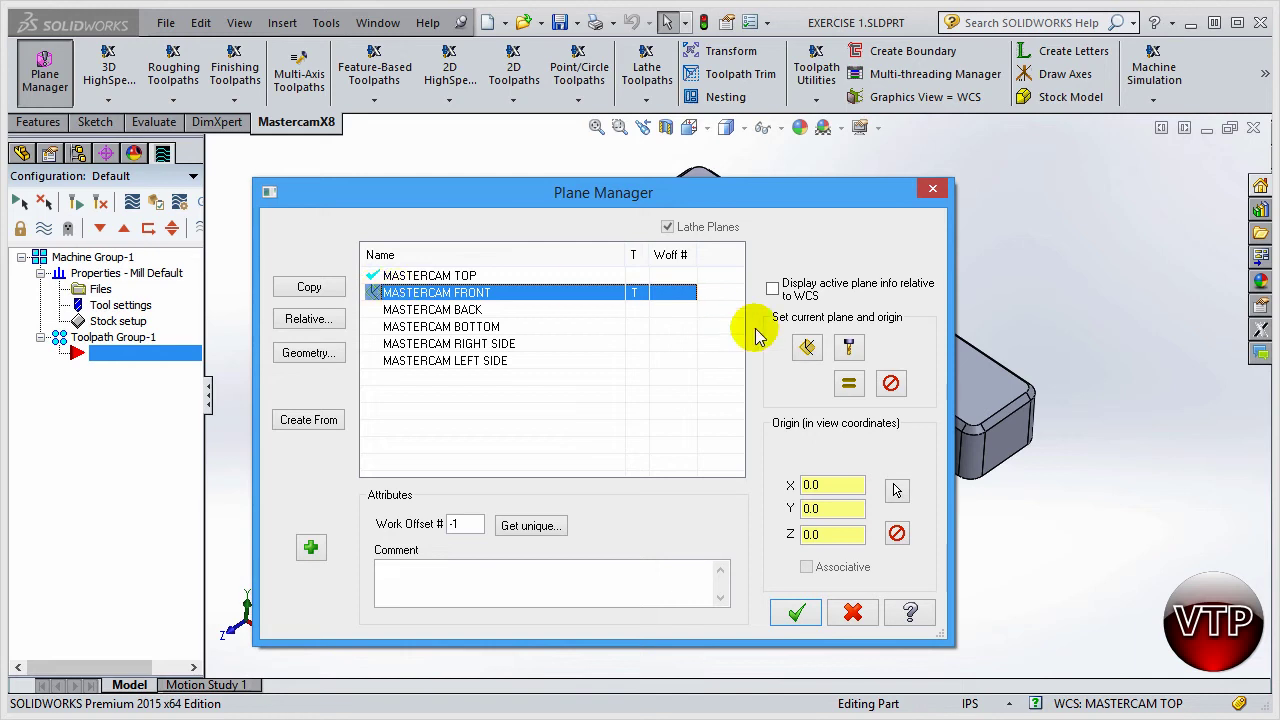
click(509, 275)
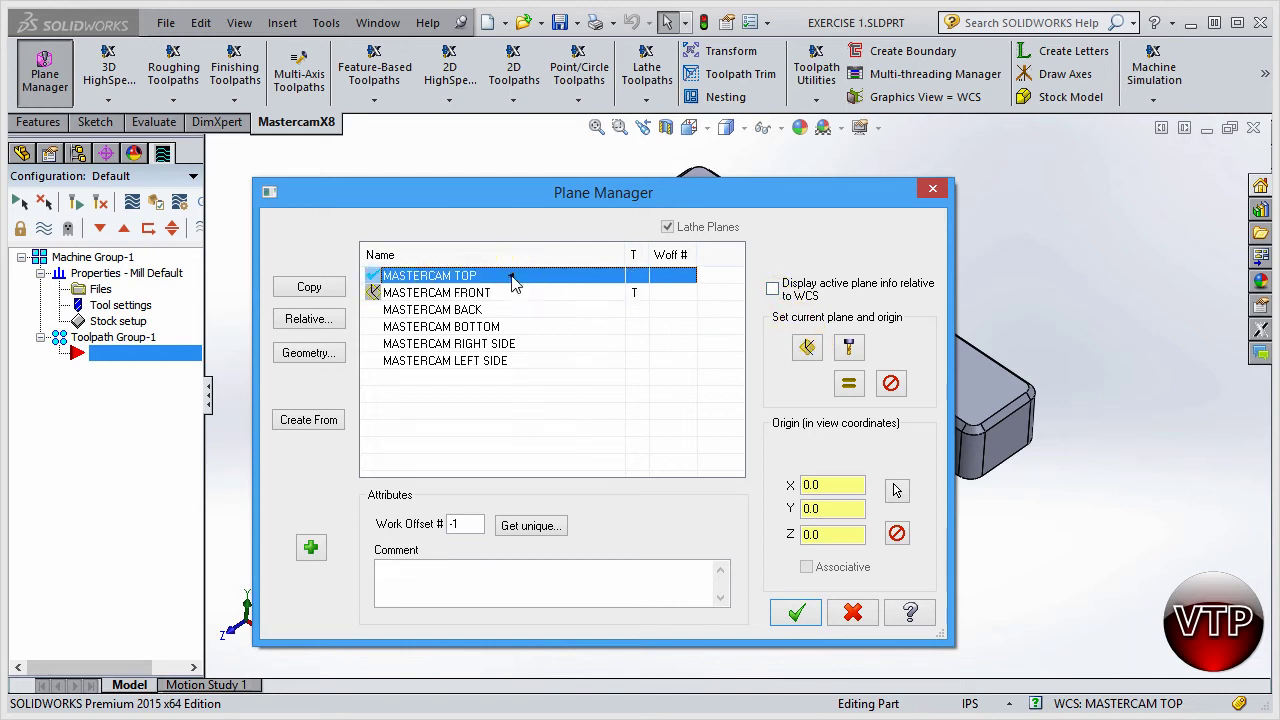
click(845, 383)
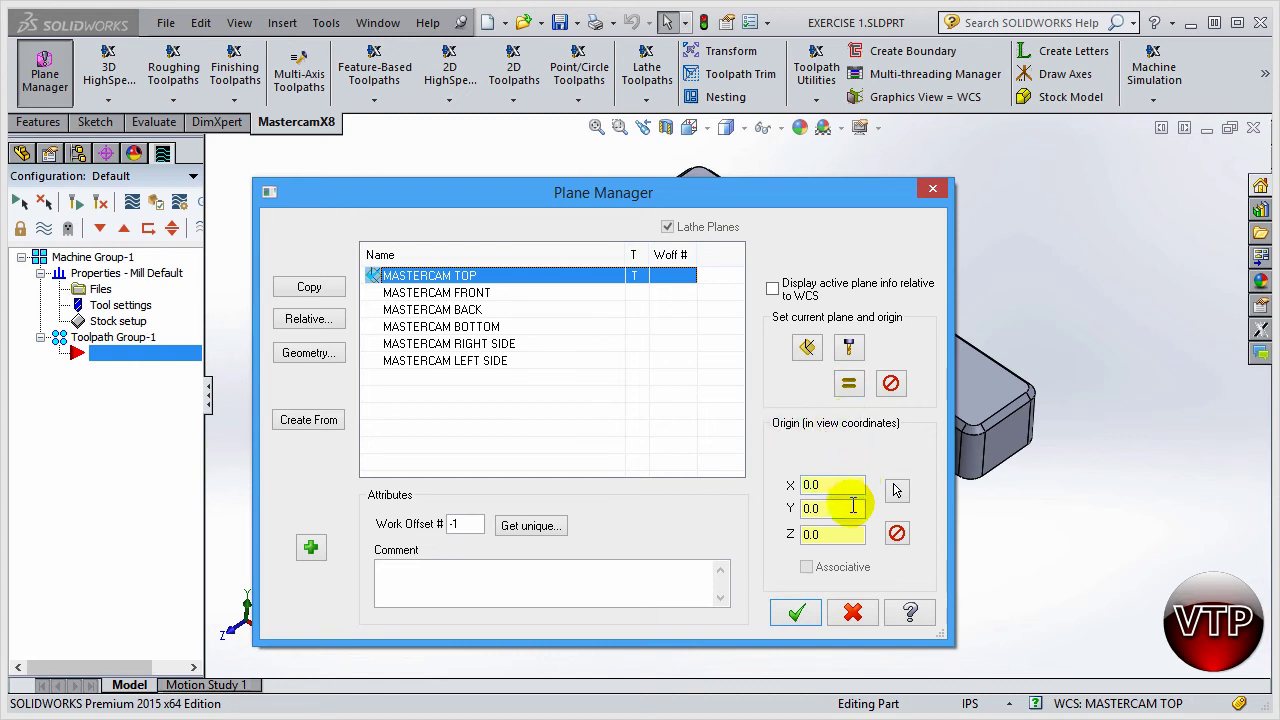
Set the MASTERCAM TOP origin on the upper outer corner vertex of the part's lower step
drag(843, 190, 891, 624)
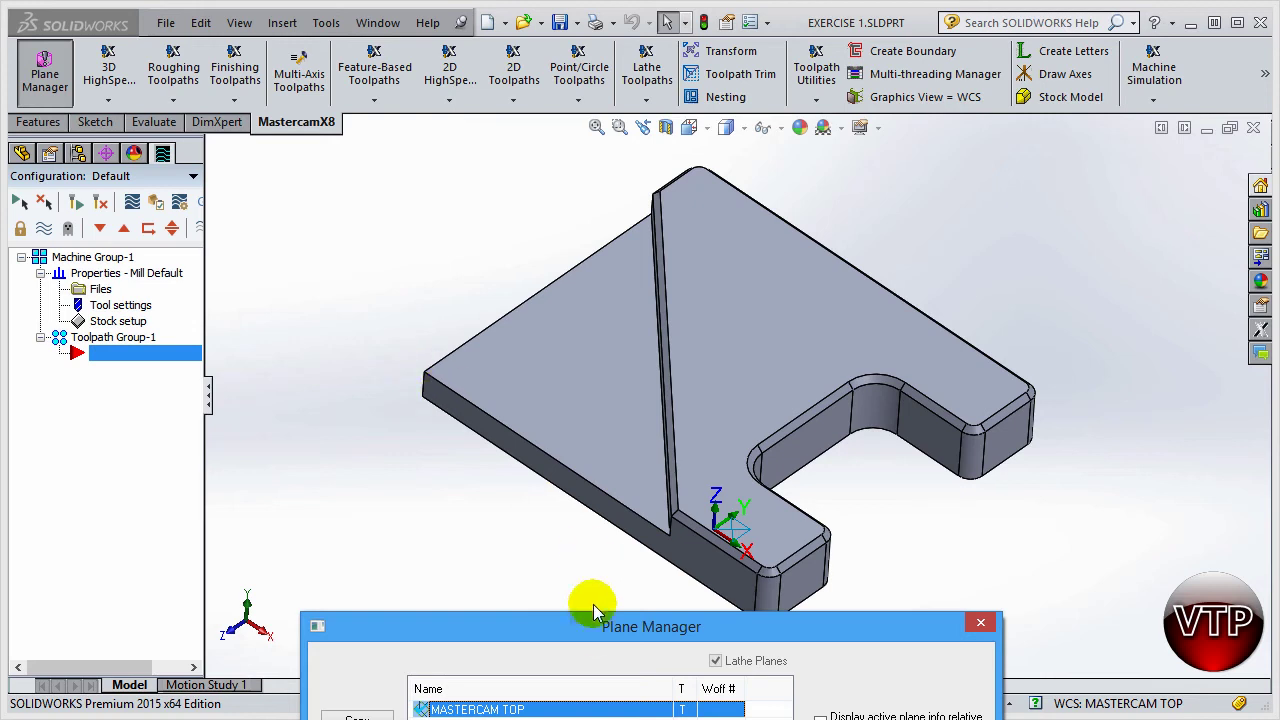
drag(606, 629, 661, 182)
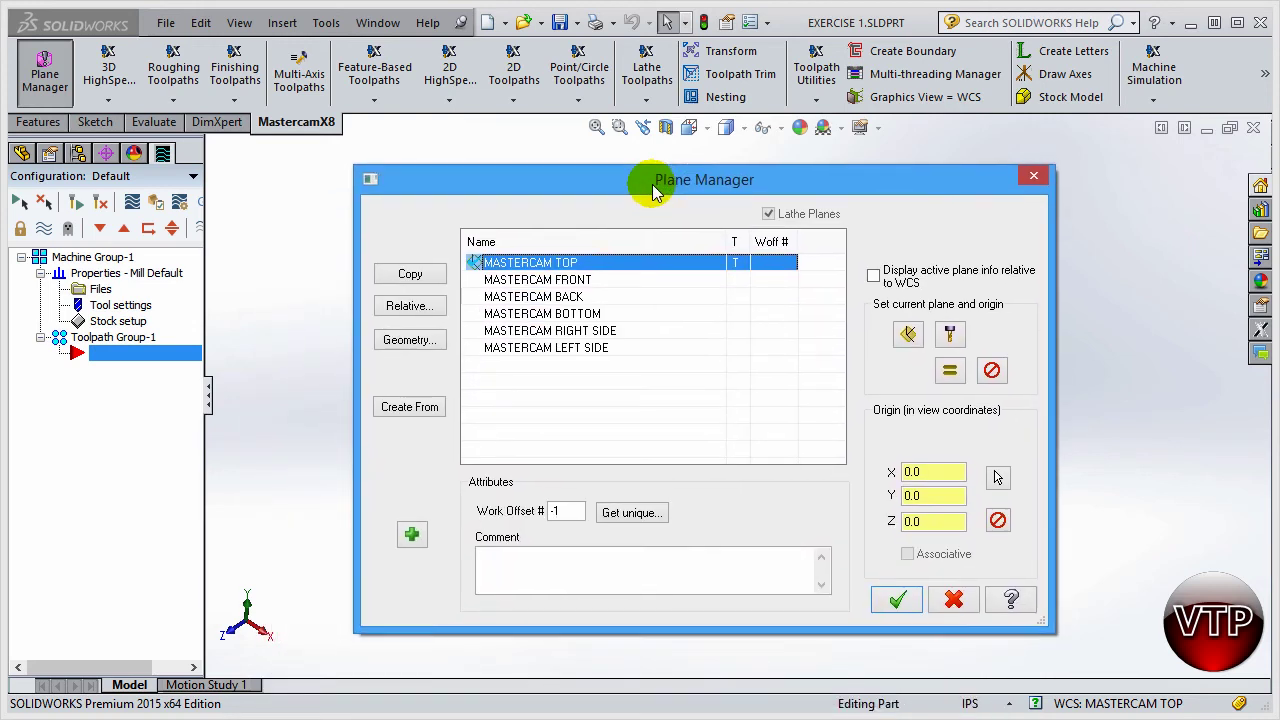
click(996, 479)
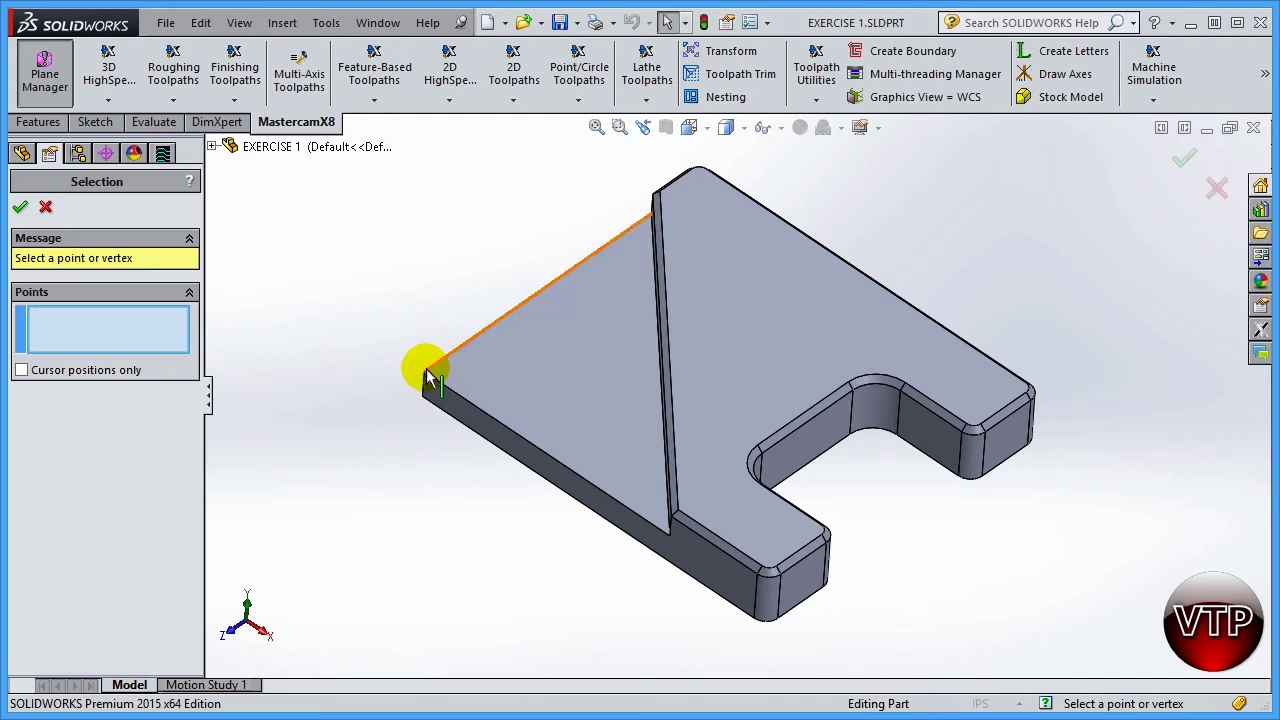
middle_drag(574, 443, 622, 352)
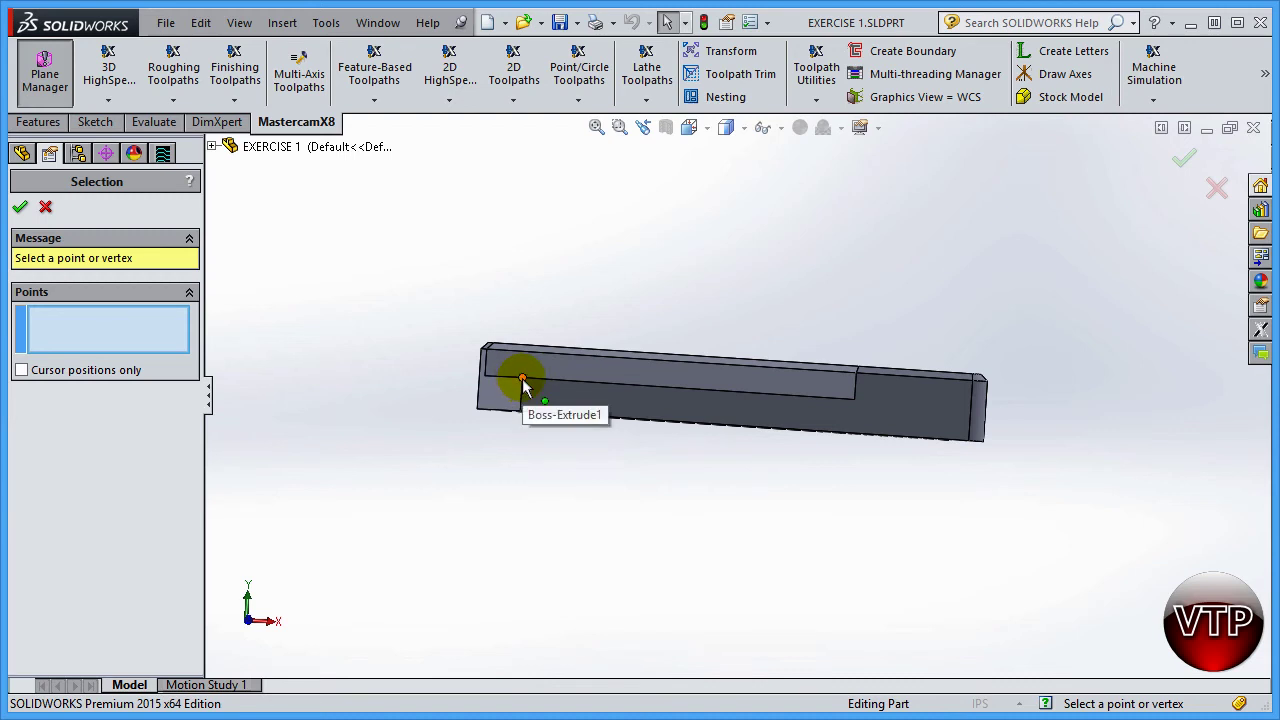
key(ctrl+7)
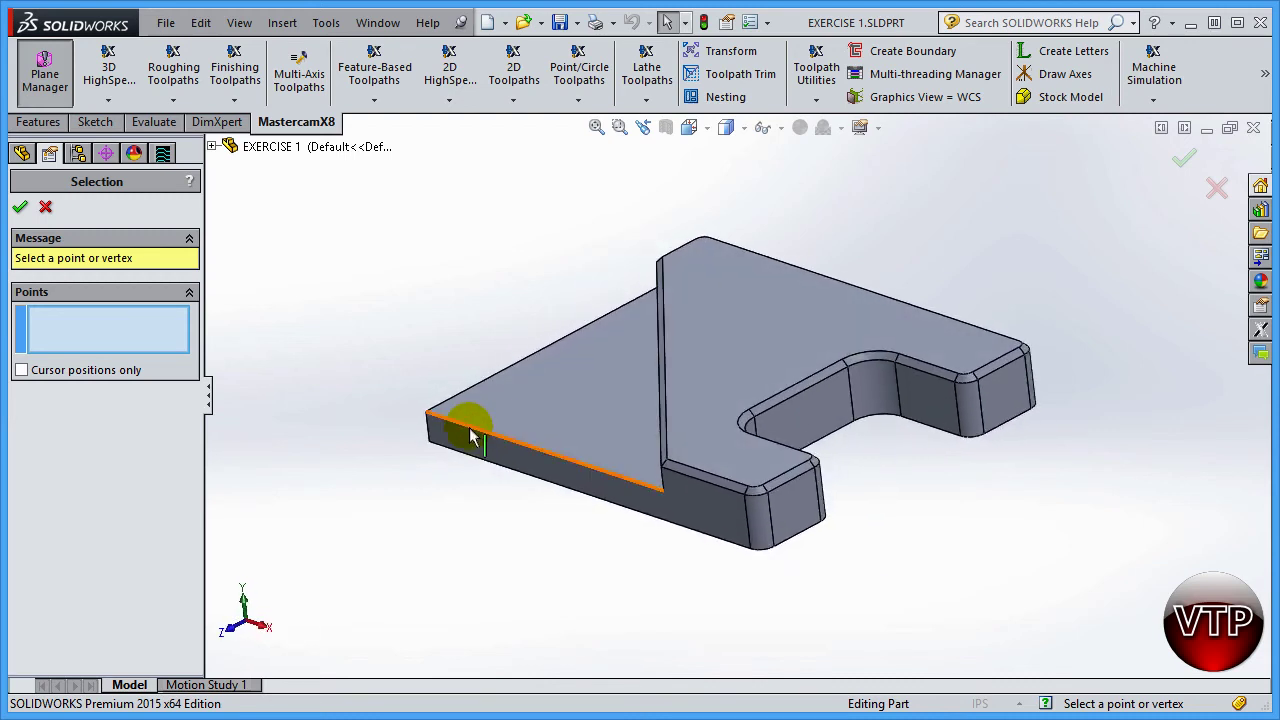
click(431, 414)
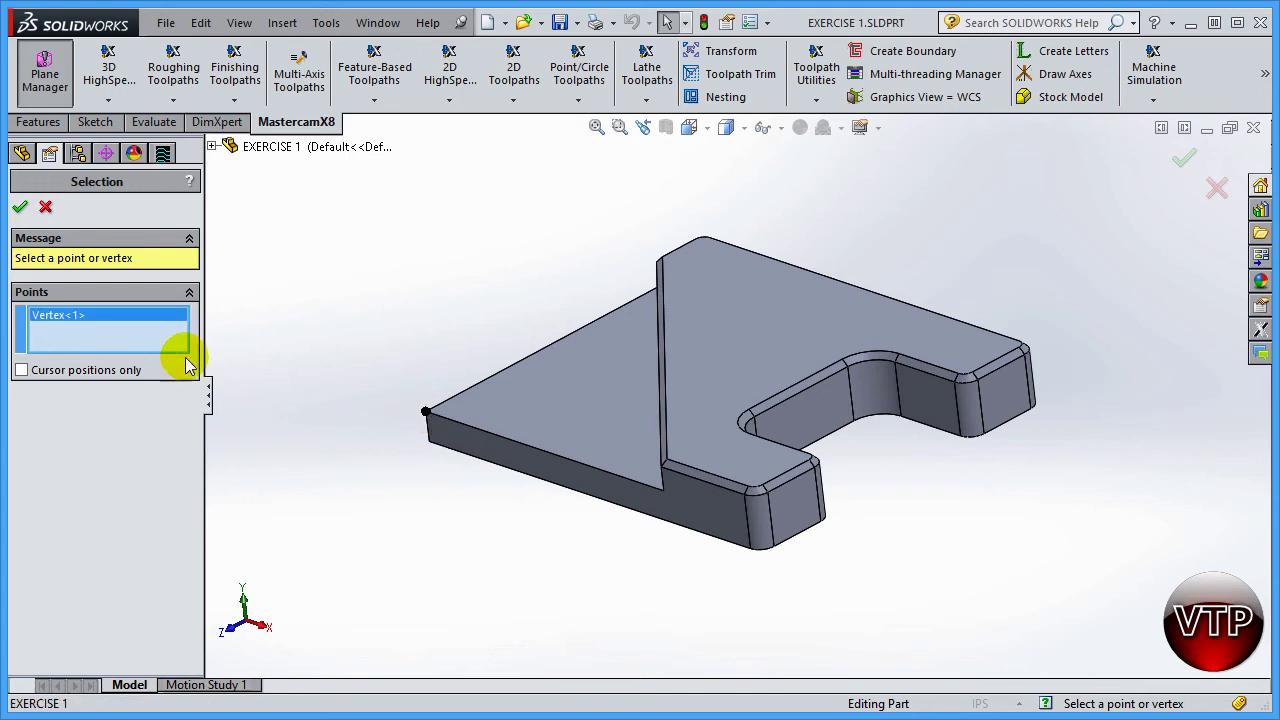
click(20, 207)
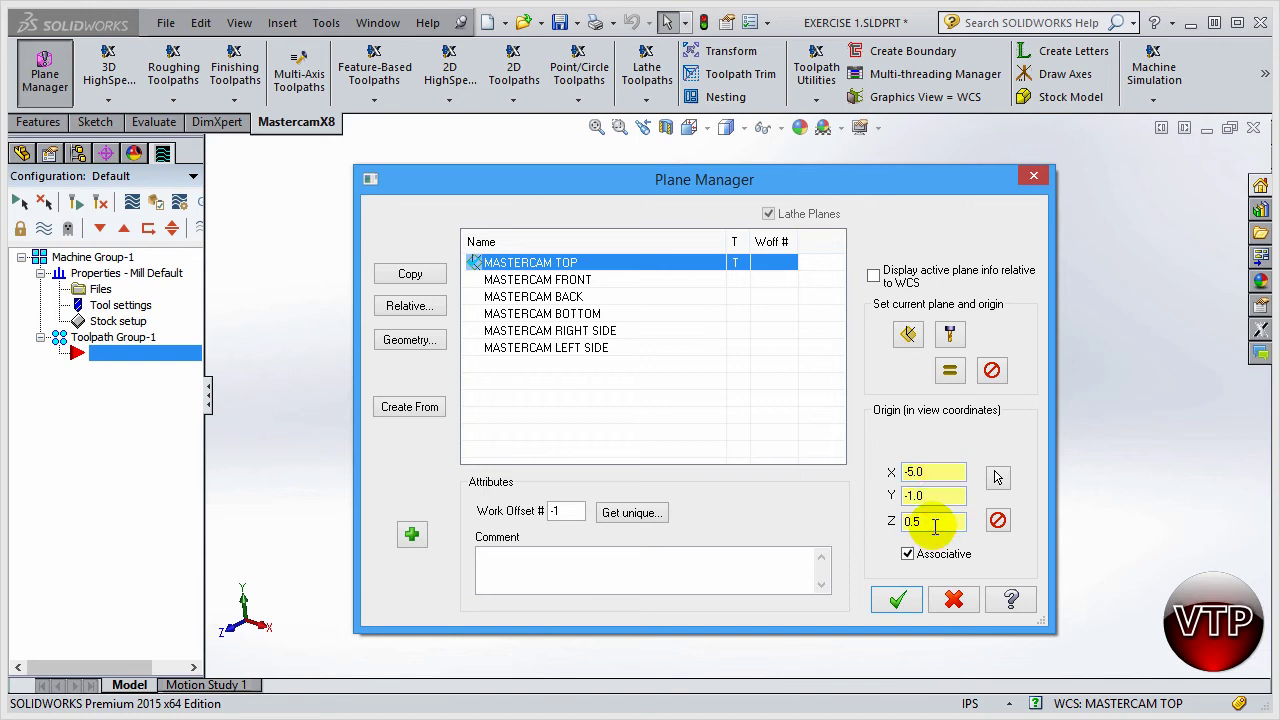
Check the origin's placement on the part, set its Z coordinate to 1.0 and accept the plane settings
drag(810, 183, 720, 567)
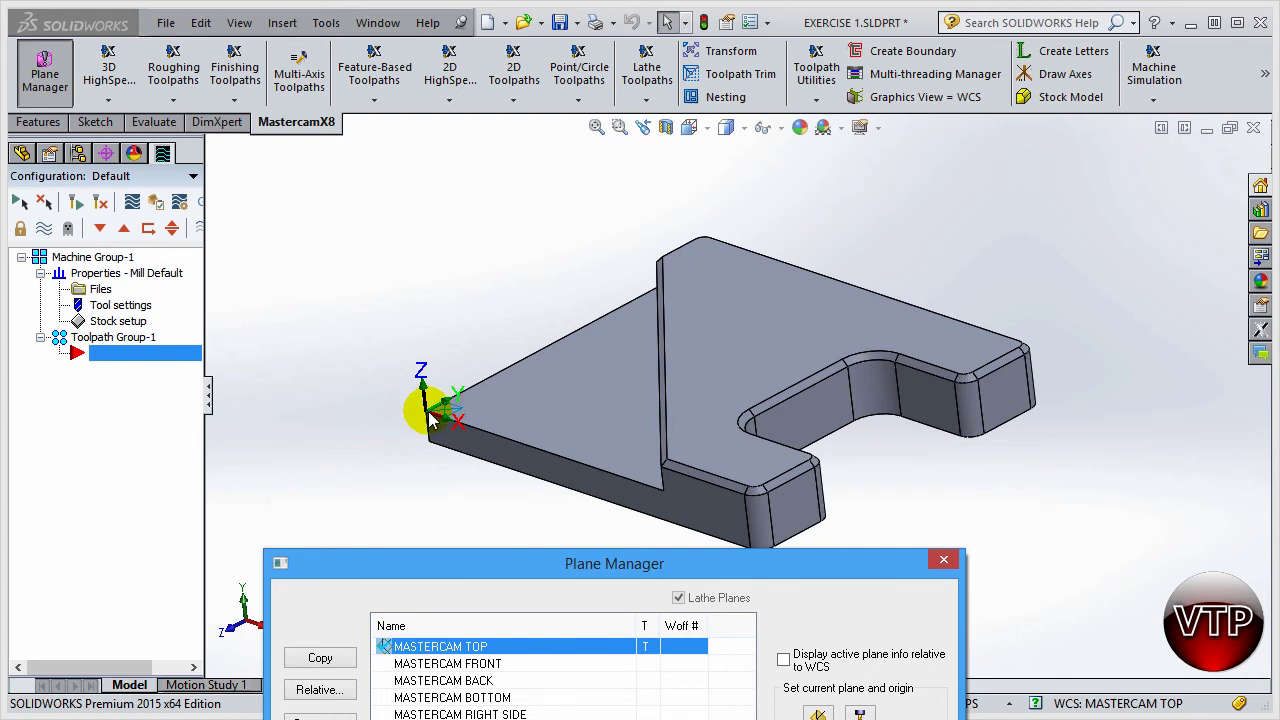
click(575, 566)
click(437, 418)
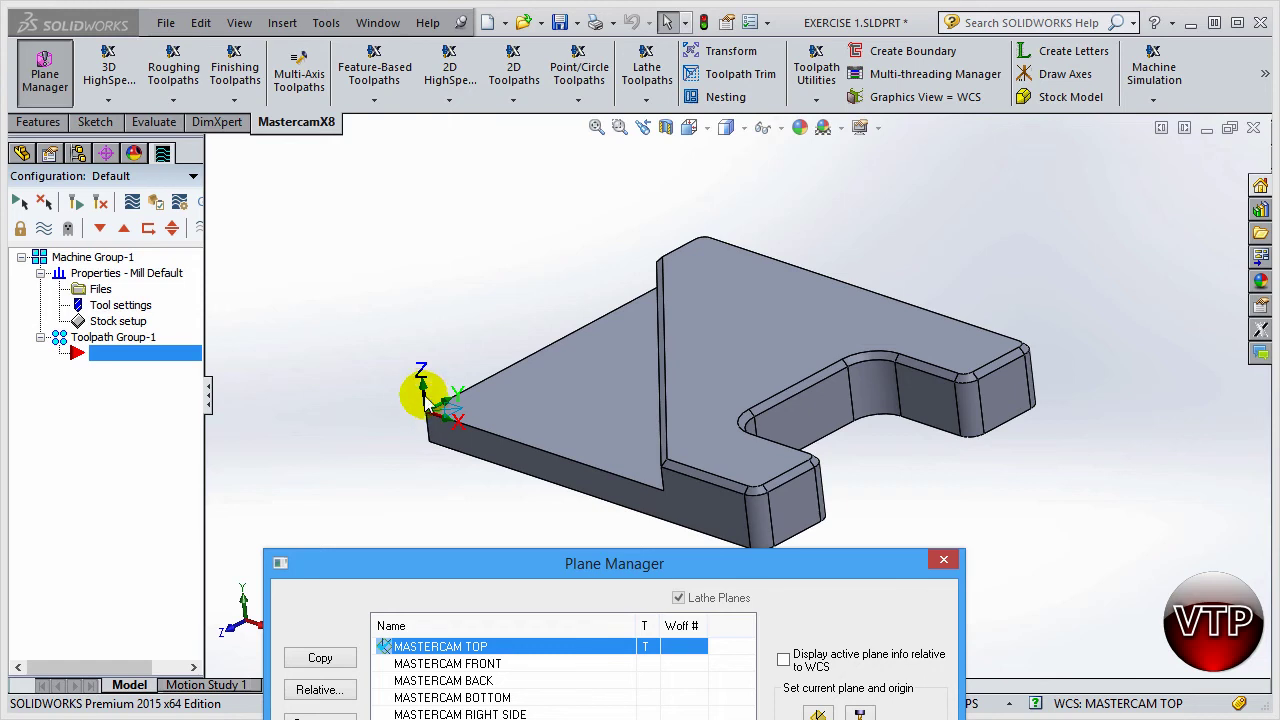
mouse_move(704, 568)
mouse_down()
mouse_move(752, 205)
mouse_move(800, 168)
mouse_up()
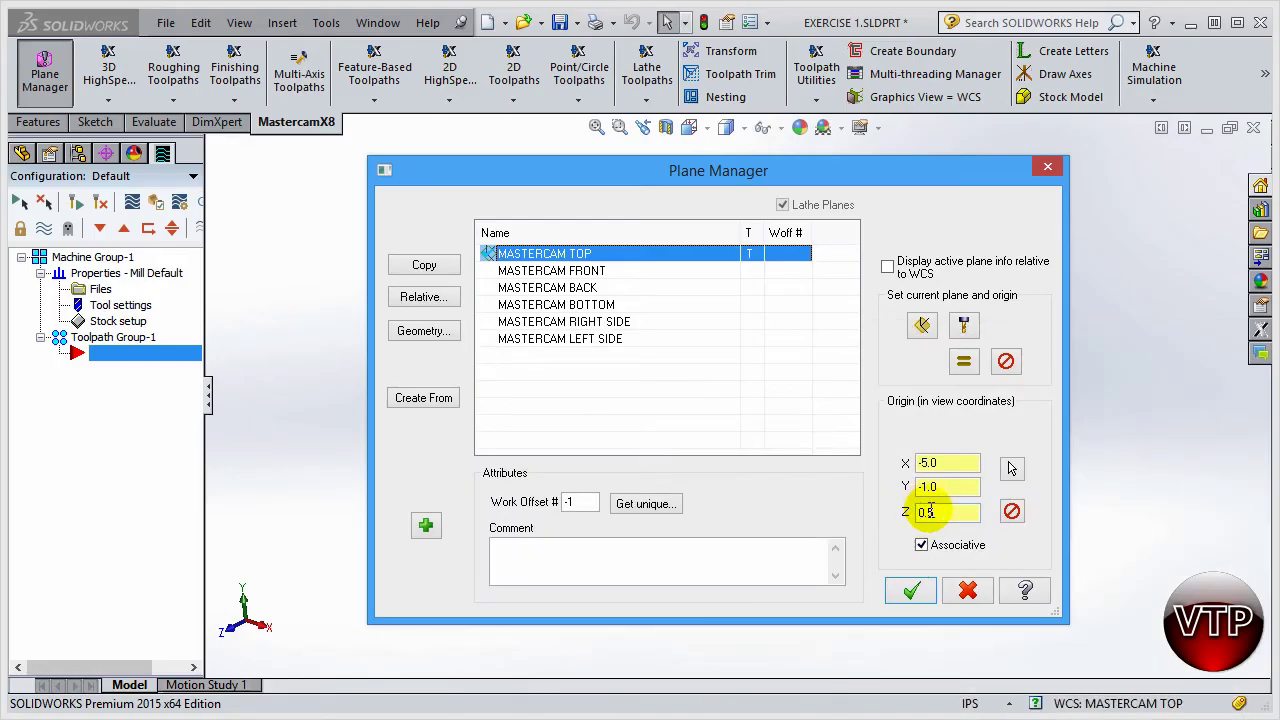
double_click(926, 512)
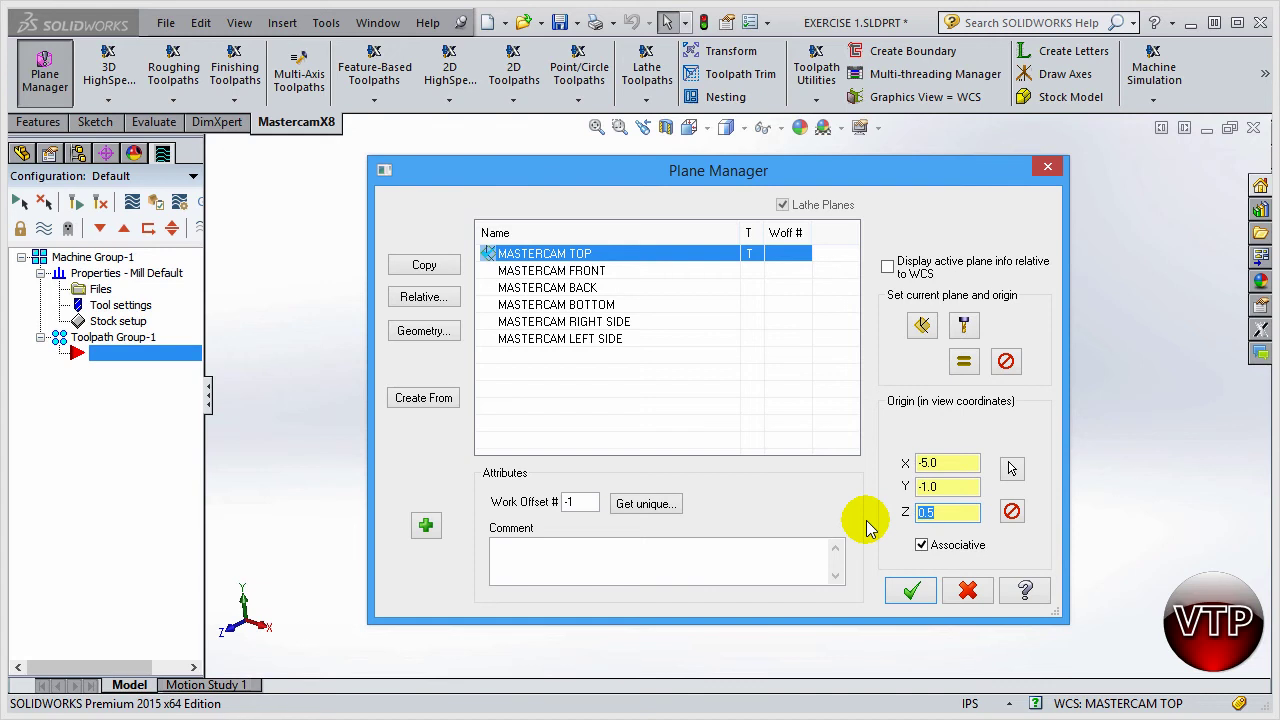
text(1.0)
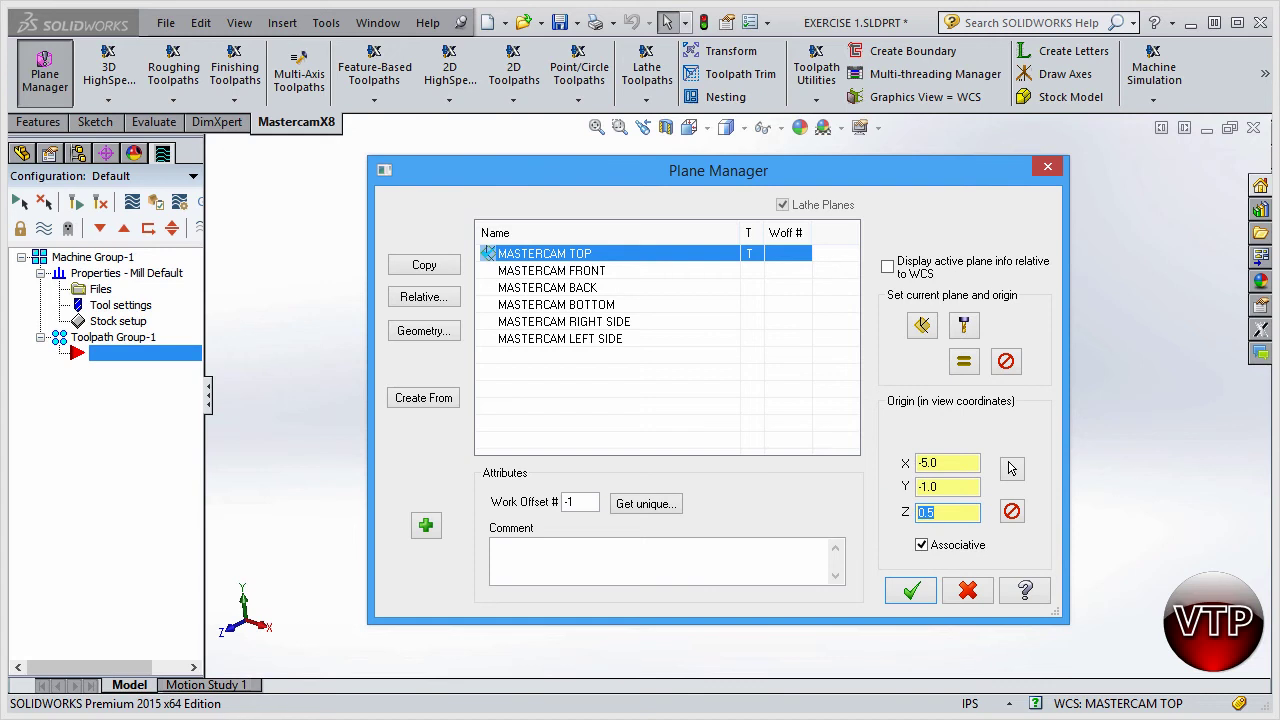
click(911, 590)
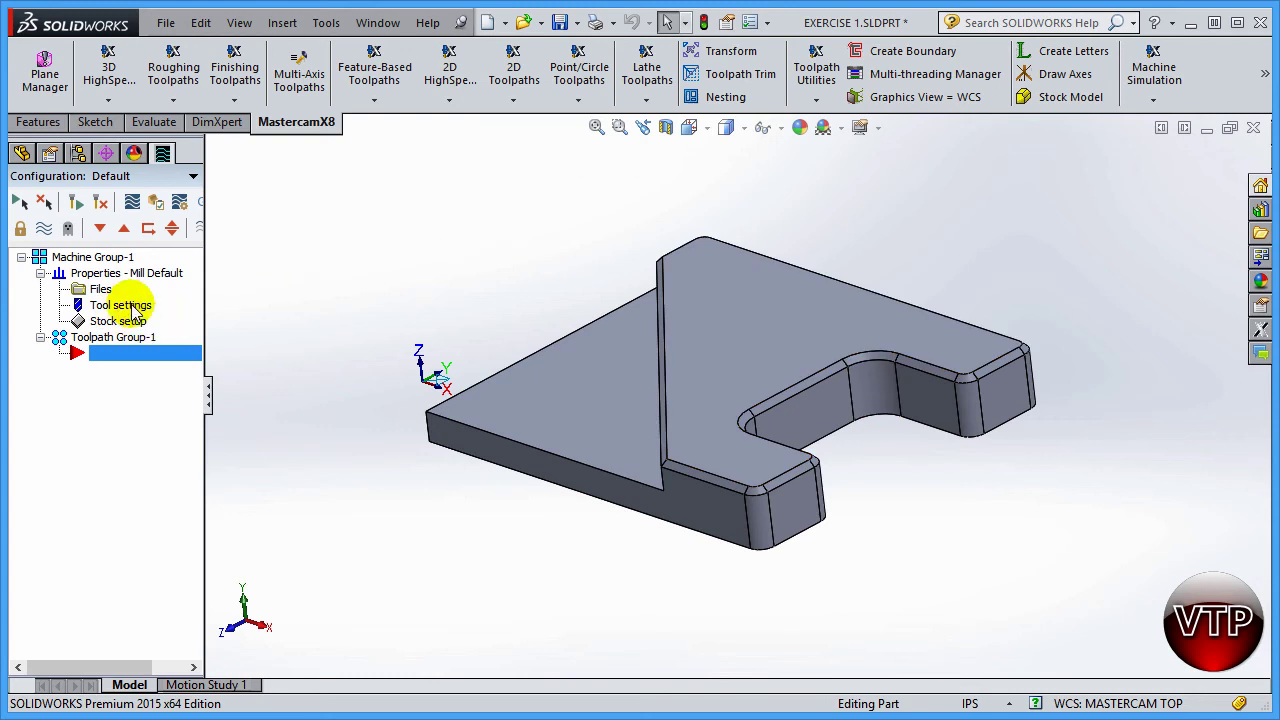
In the machine group's tool settings, set the program number to 1 and enable all four toolpath configuration options
middle_drag(846, 386, 855, 427)
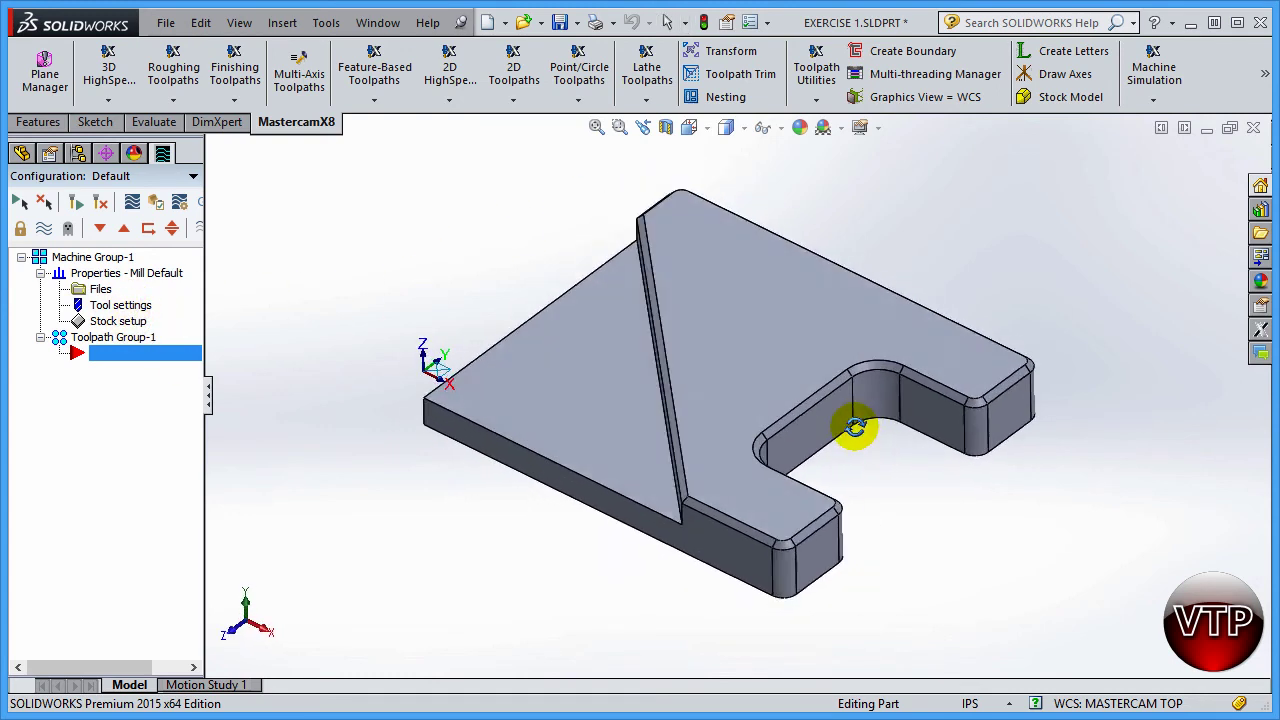
double_click(130, 307)
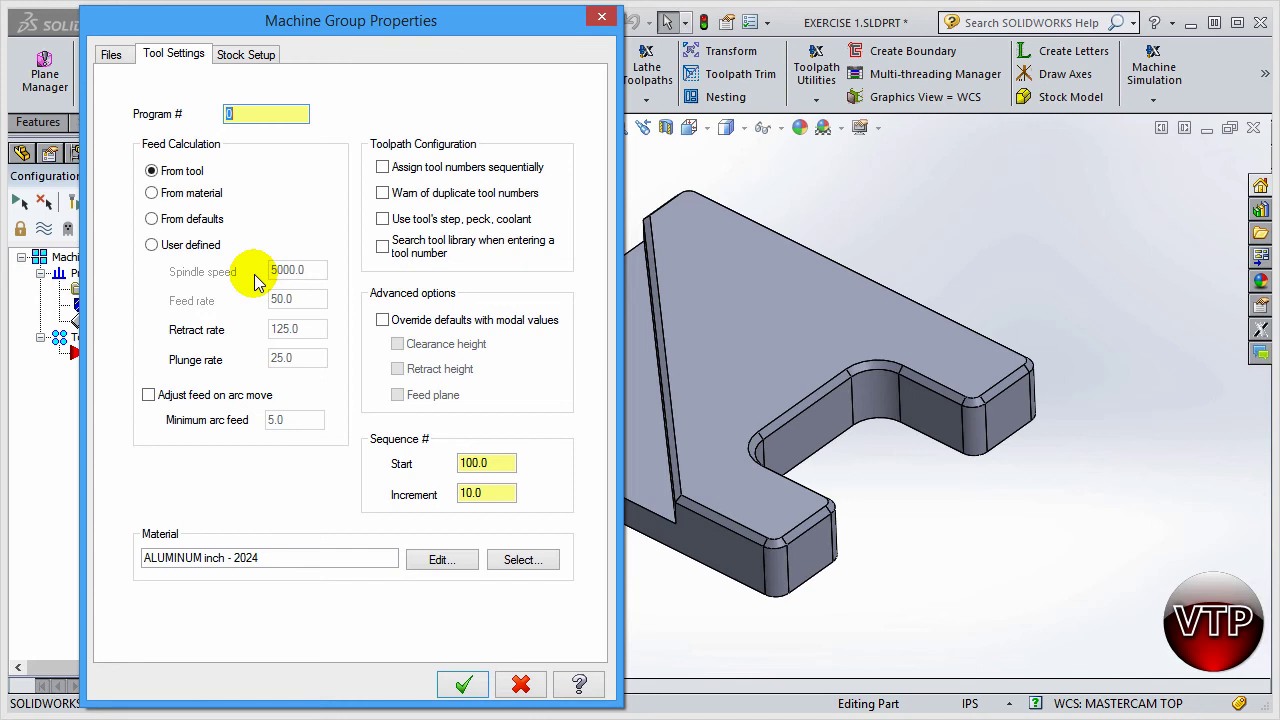
text(1)
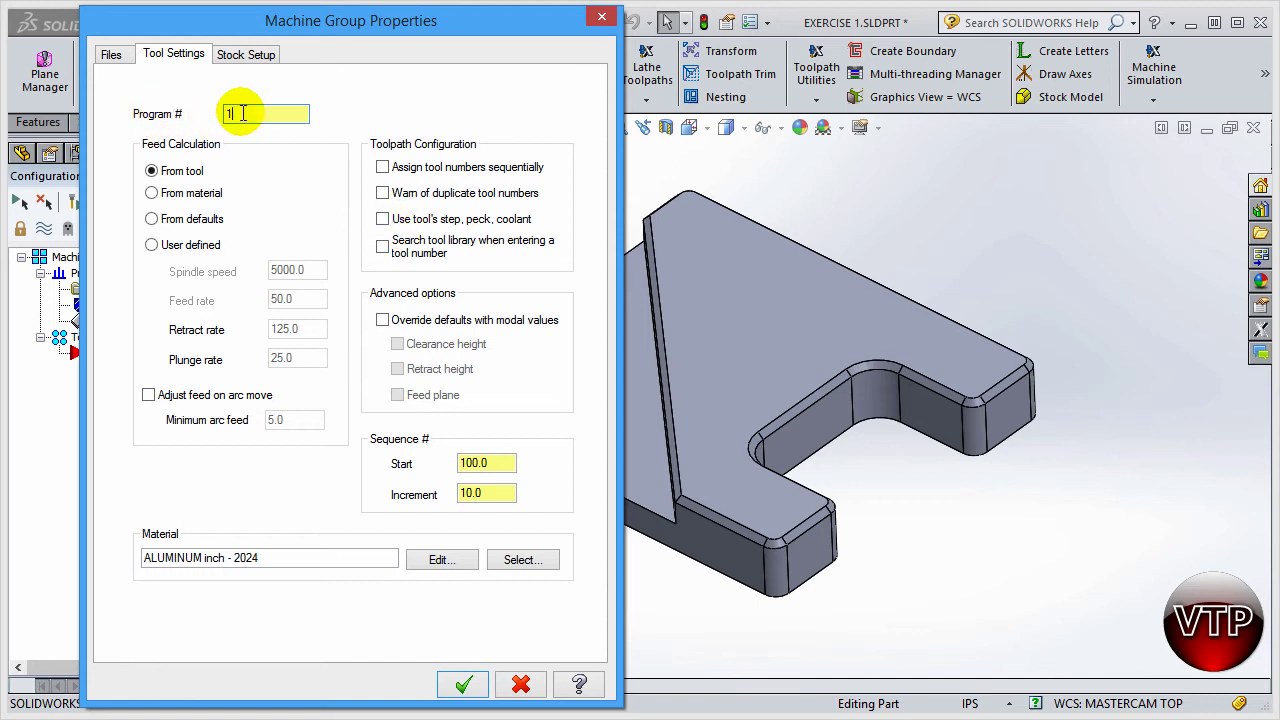
click(383, 167)
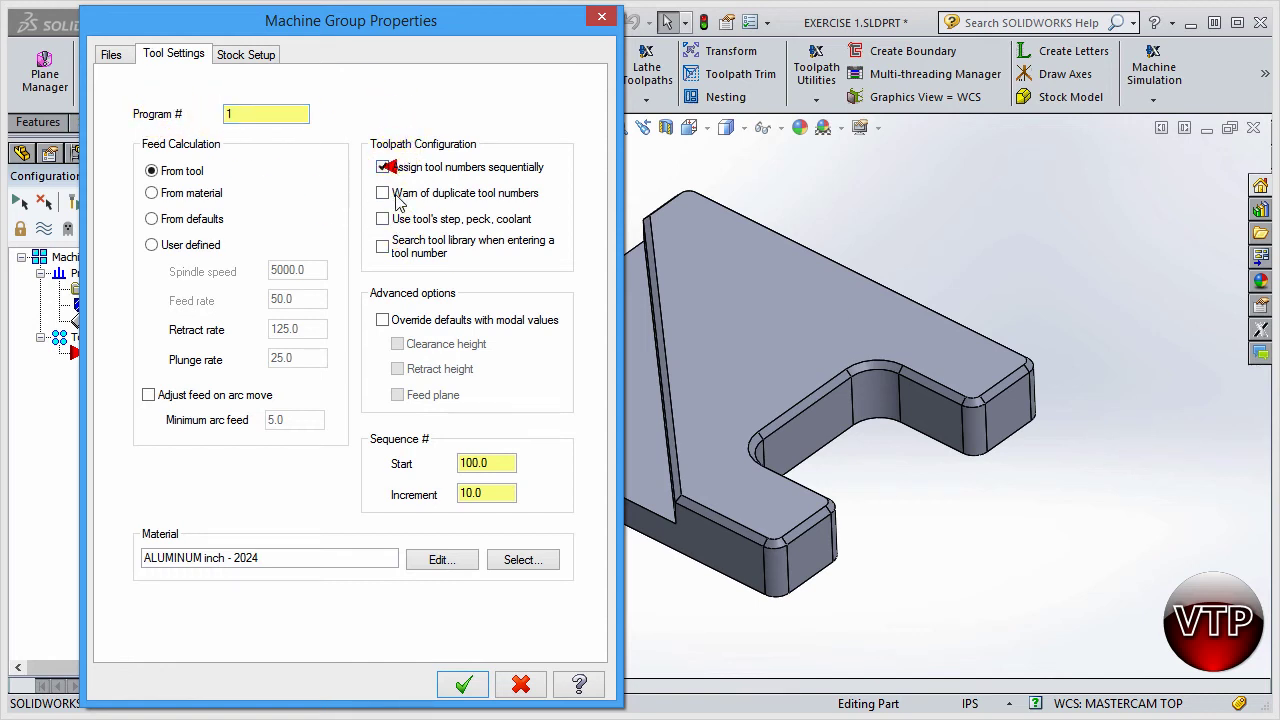
Override defaults with modal values for clearance height, retract height and feed plane, and set the sequence start number to 1
click(404, 322)
click(412, 344)
click(414, 400)
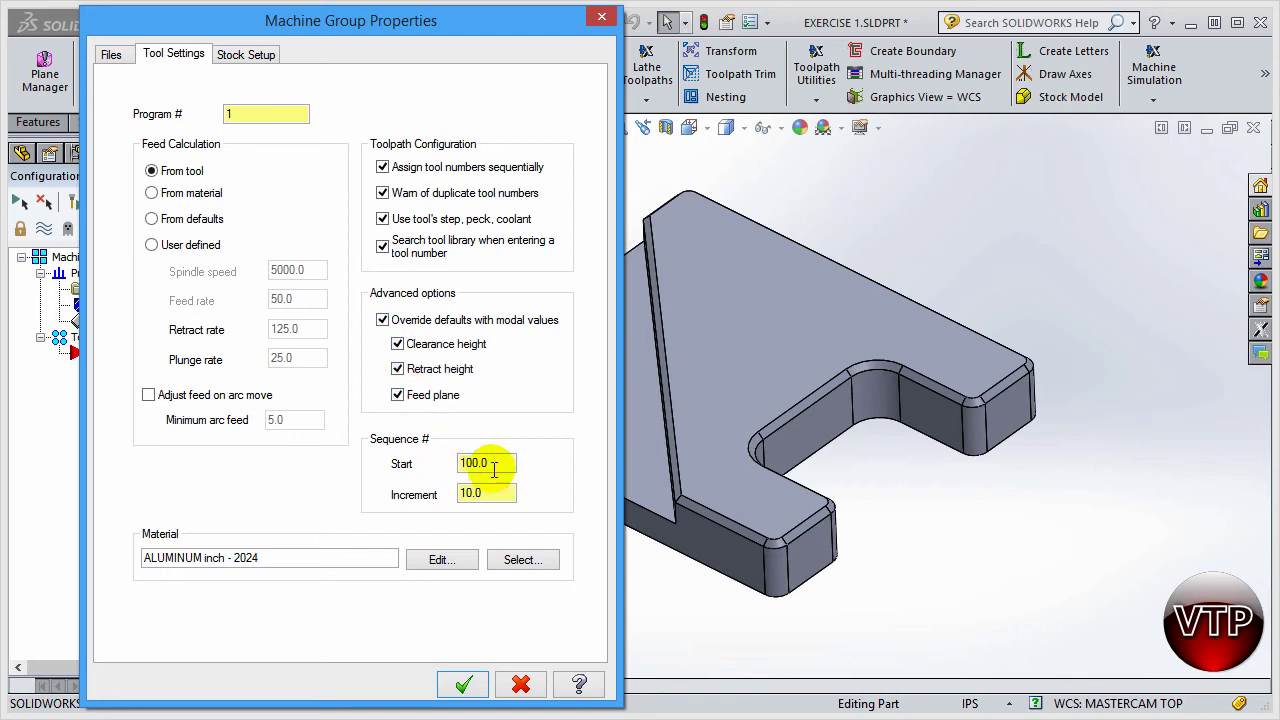
drag(505, 463, 445, 470)
text(1)
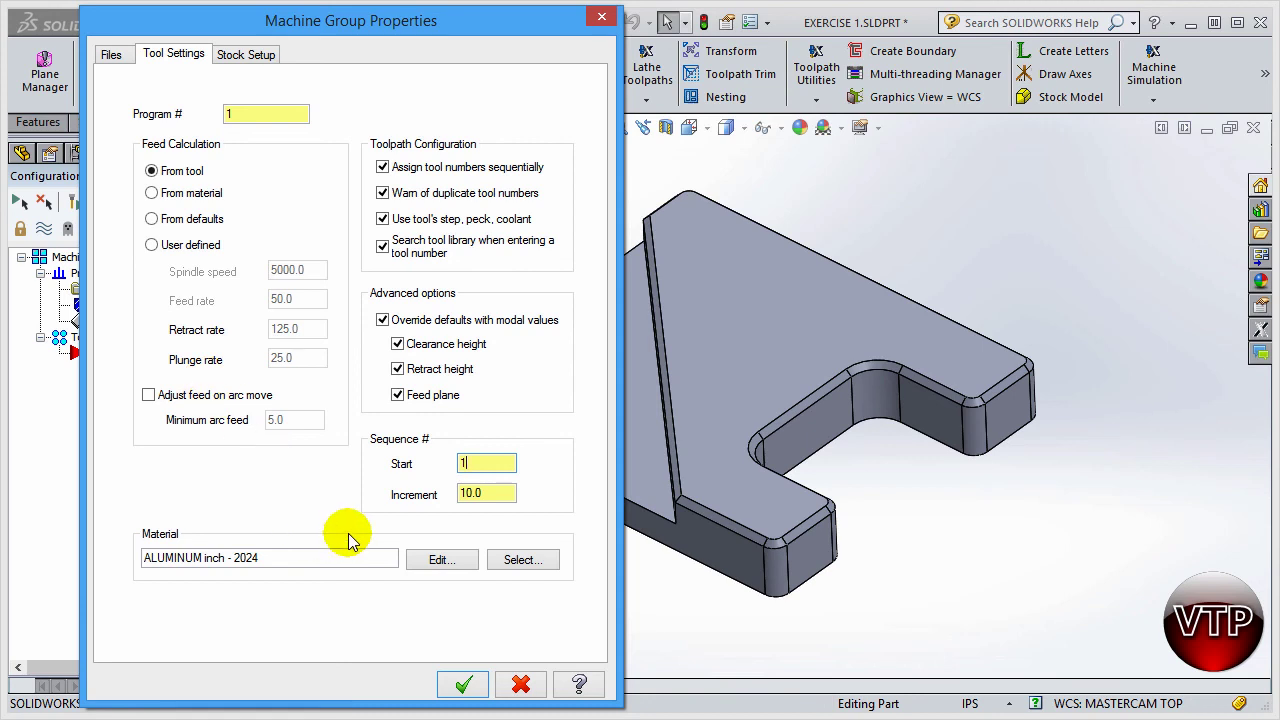
In the machine group's stock setup, start a bounding box around the part for the rectangular stock
click(249, 53)
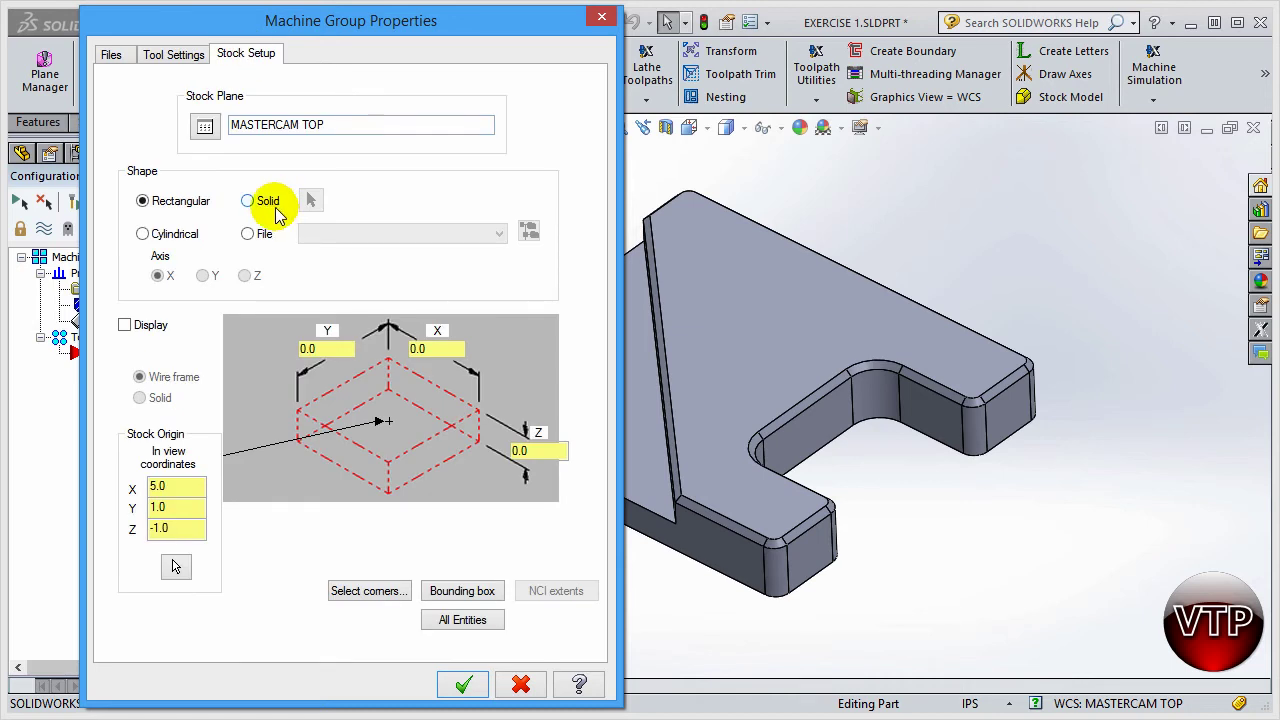
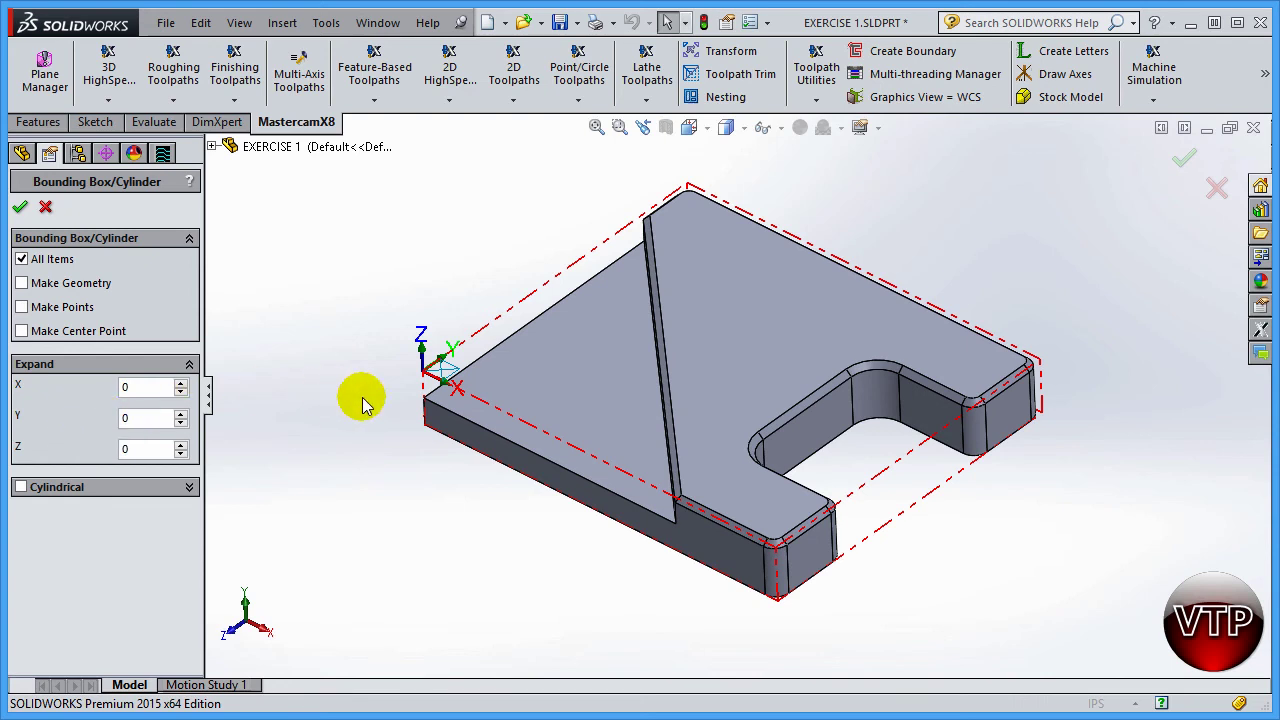
Try expanding the bounding box in X, starting with 0.2, check it from the front, and reset the X expansion to 0
click(181, 384)
click(181, 384)
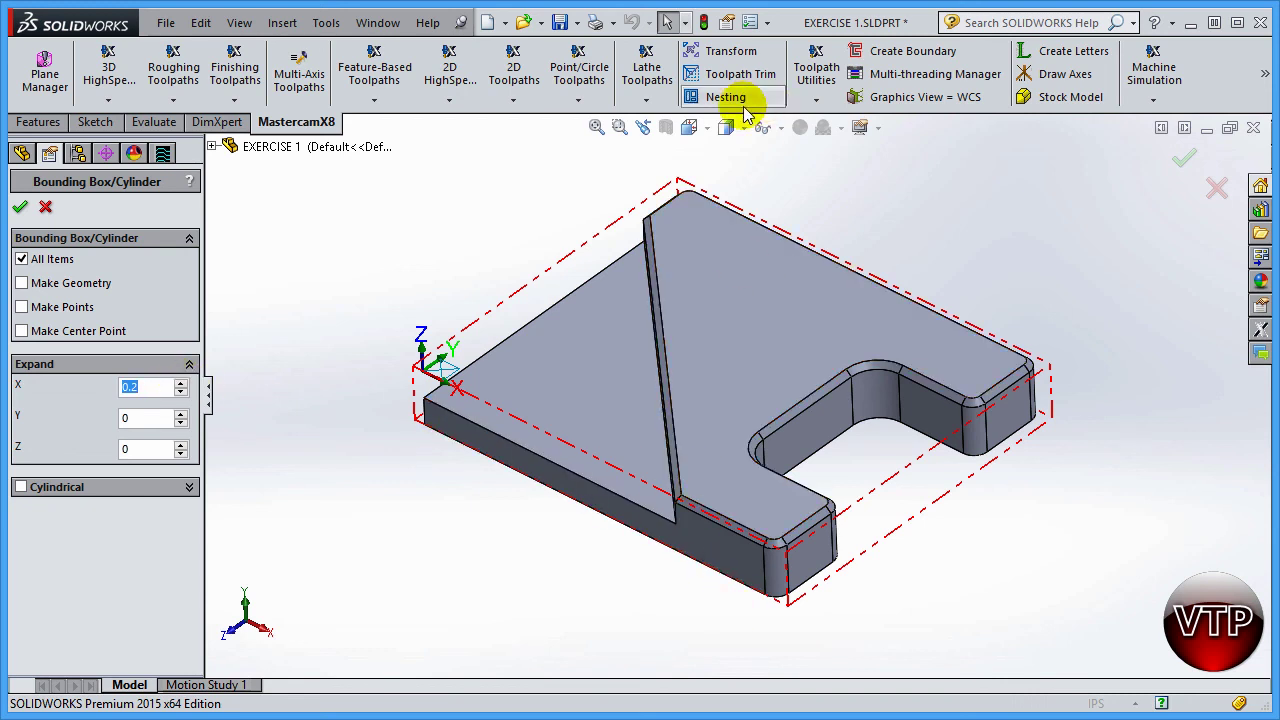
click(692, 127)
click(710, 210)
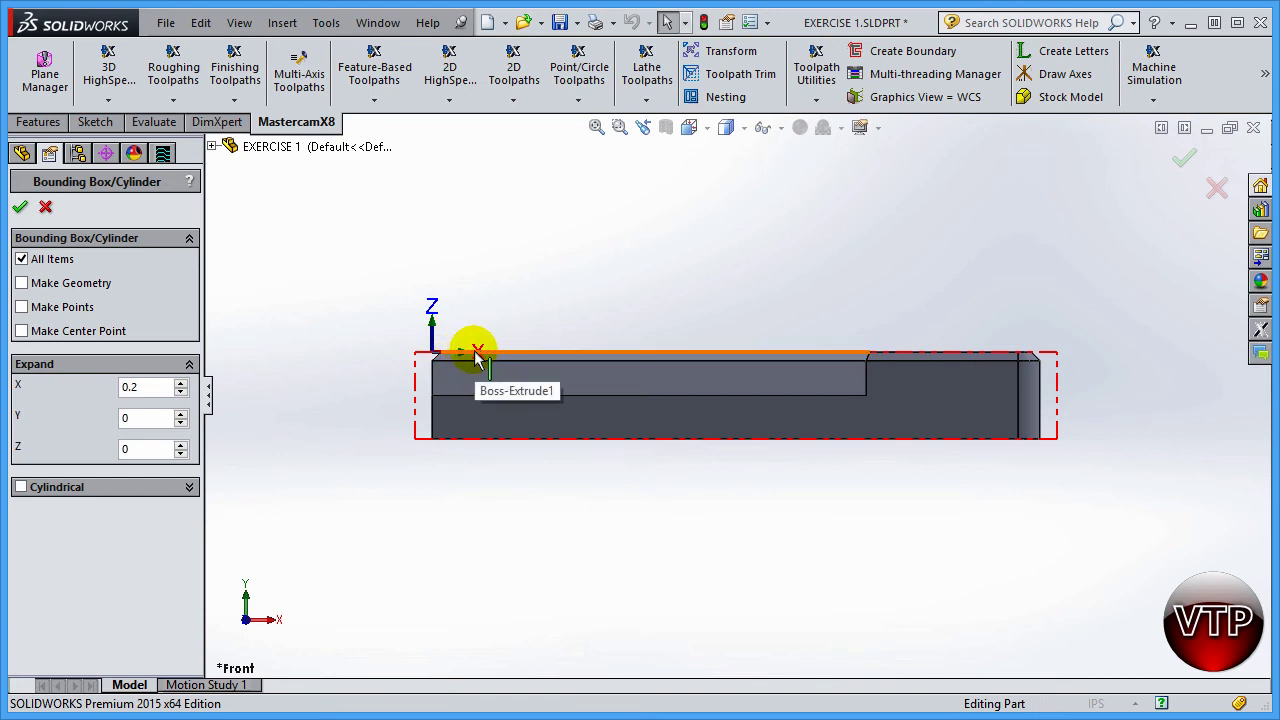
click(180, 383)
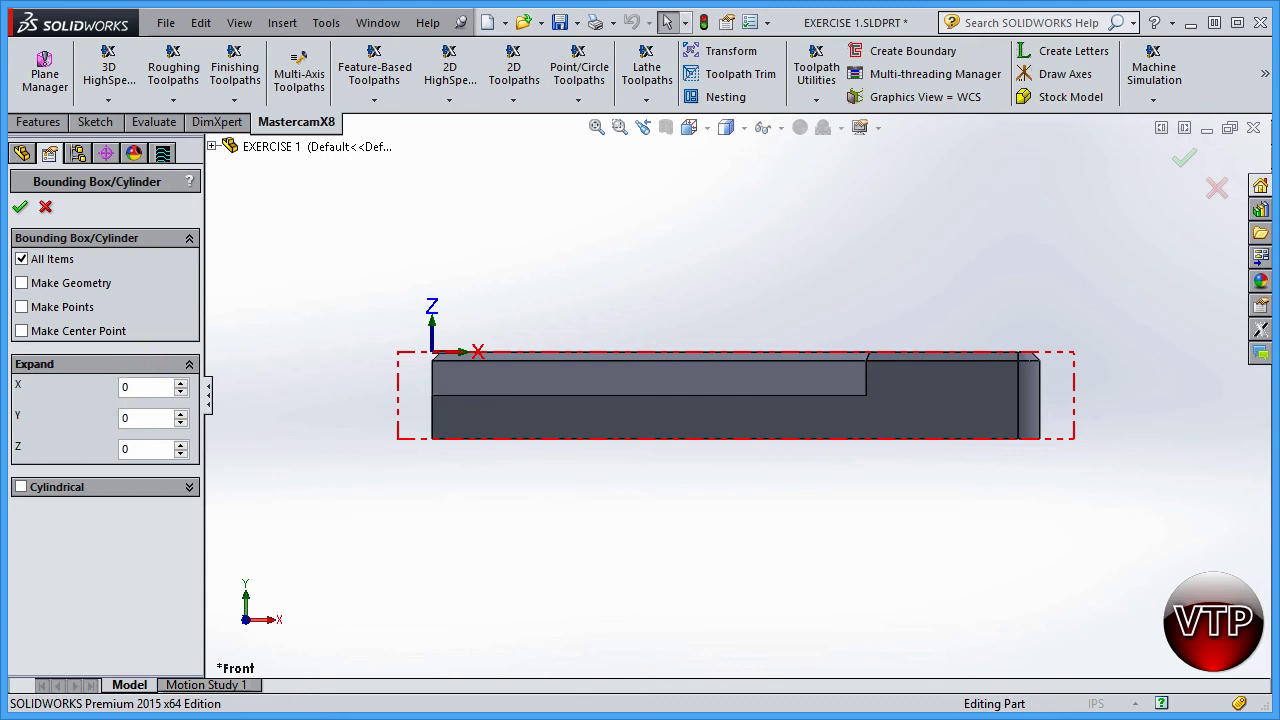
click(125, 418)
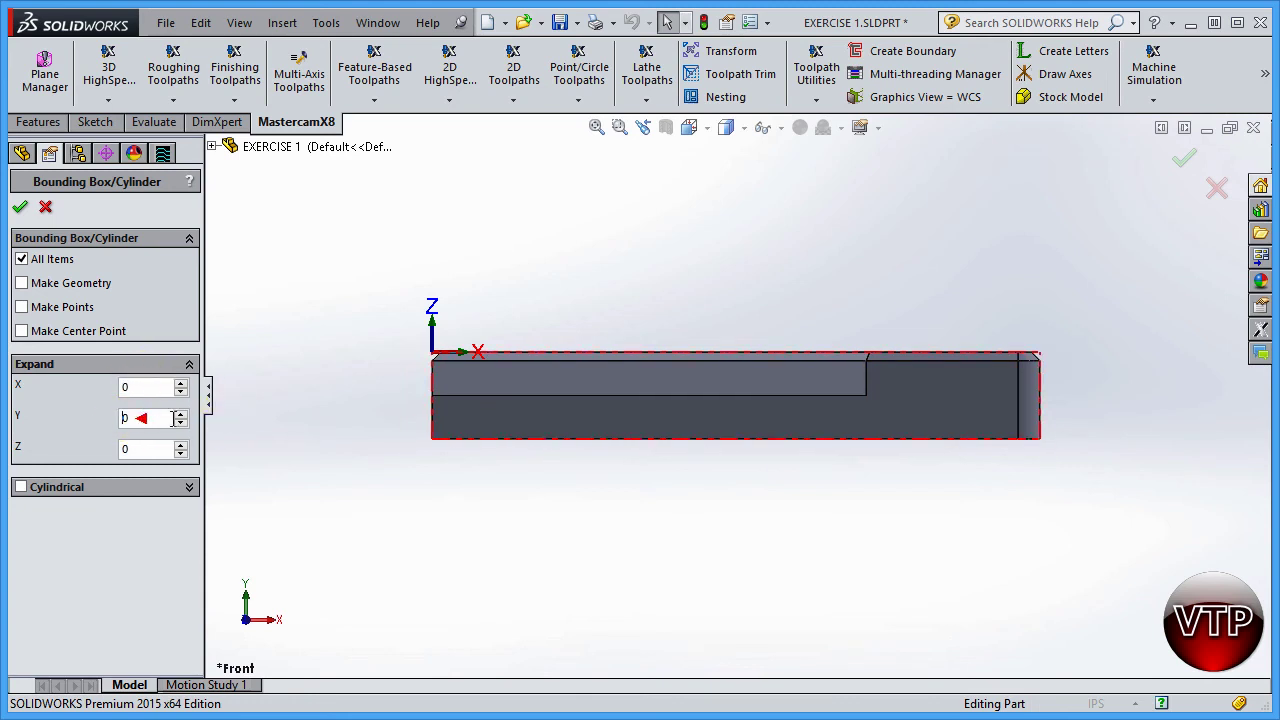
Accept the bounding box with zero expansion in X, Y and Z as the stock, and confirm the machine group properties
middle_drag(1071, 300, 895, 355)
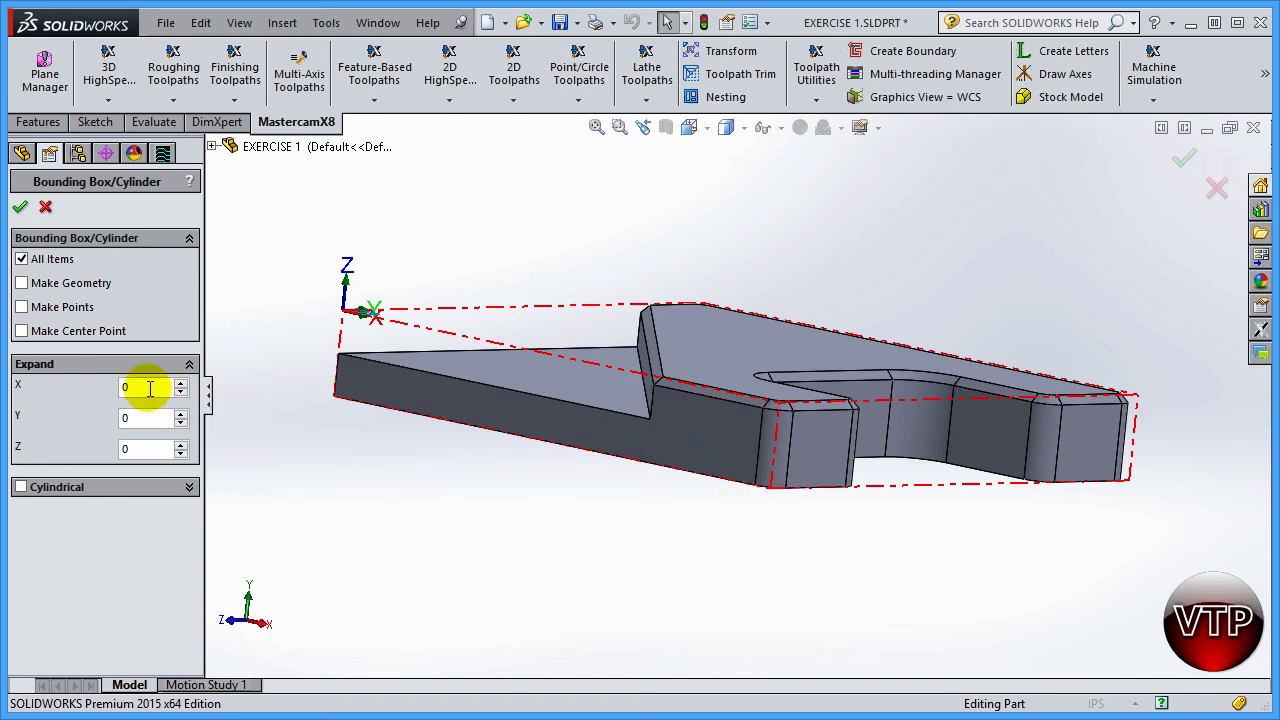
middle_drag(786, 394, 731, 424)
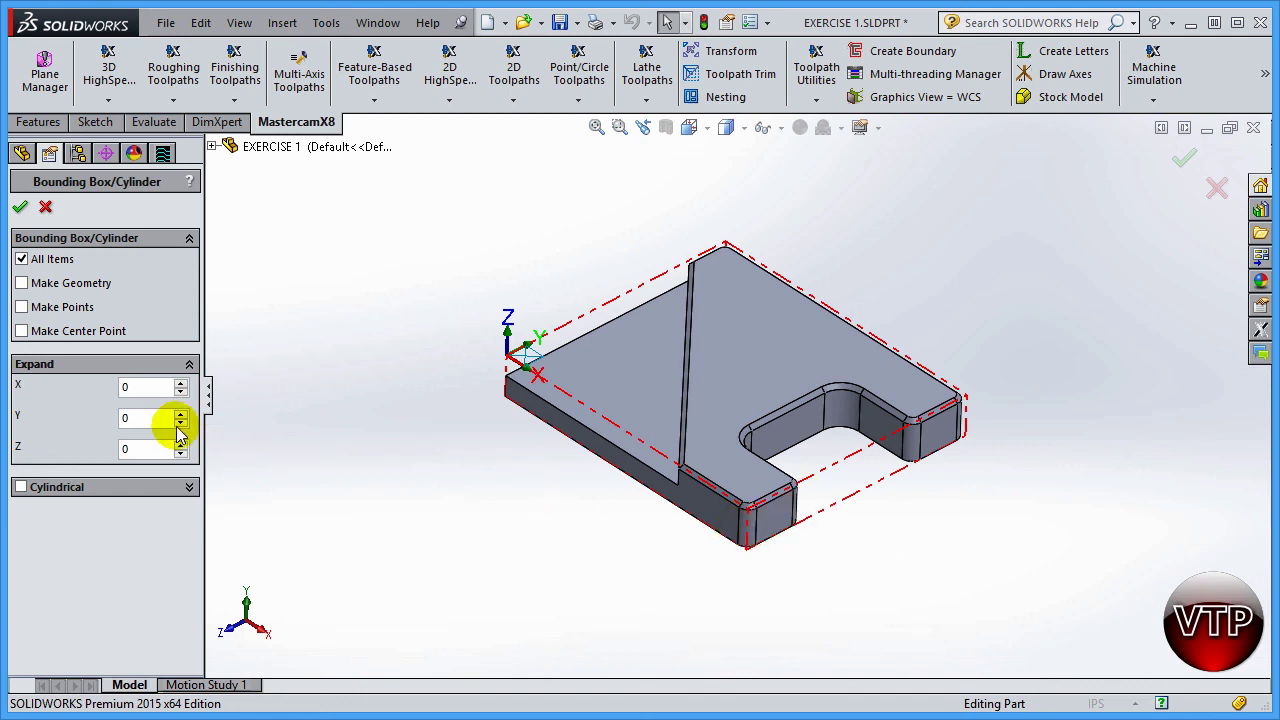
click(21, 211)
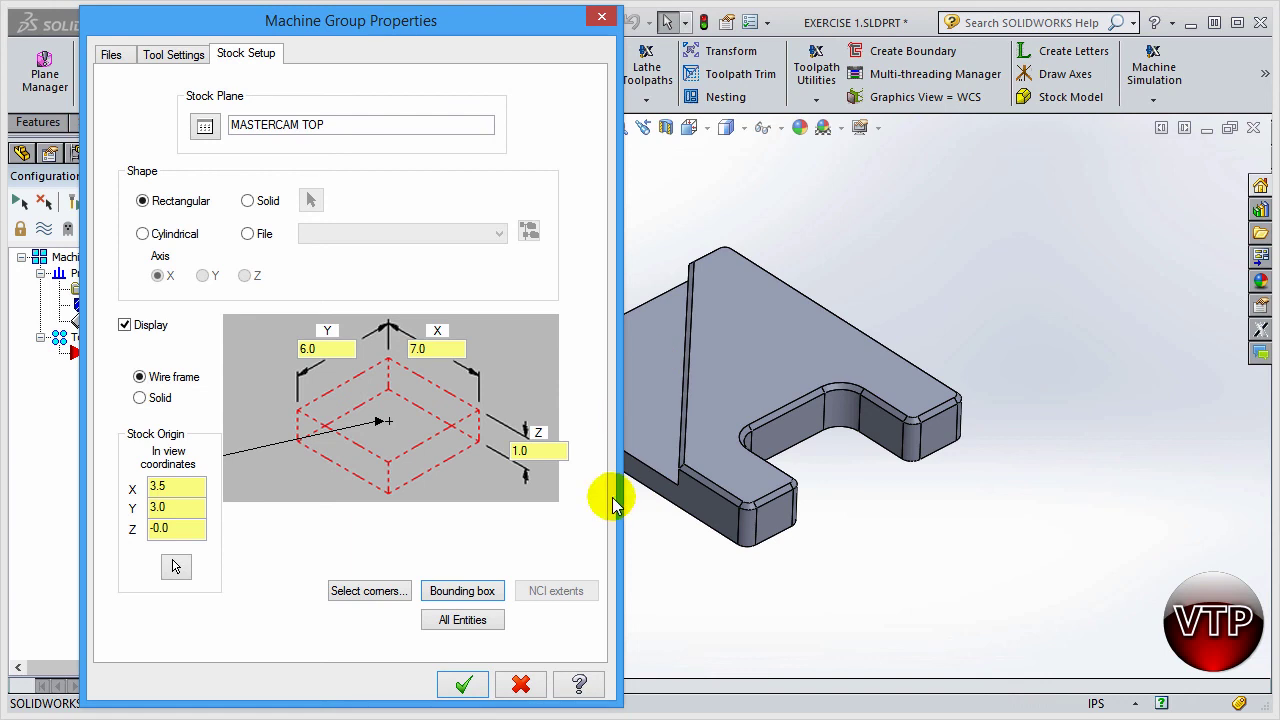
click(462, 685)
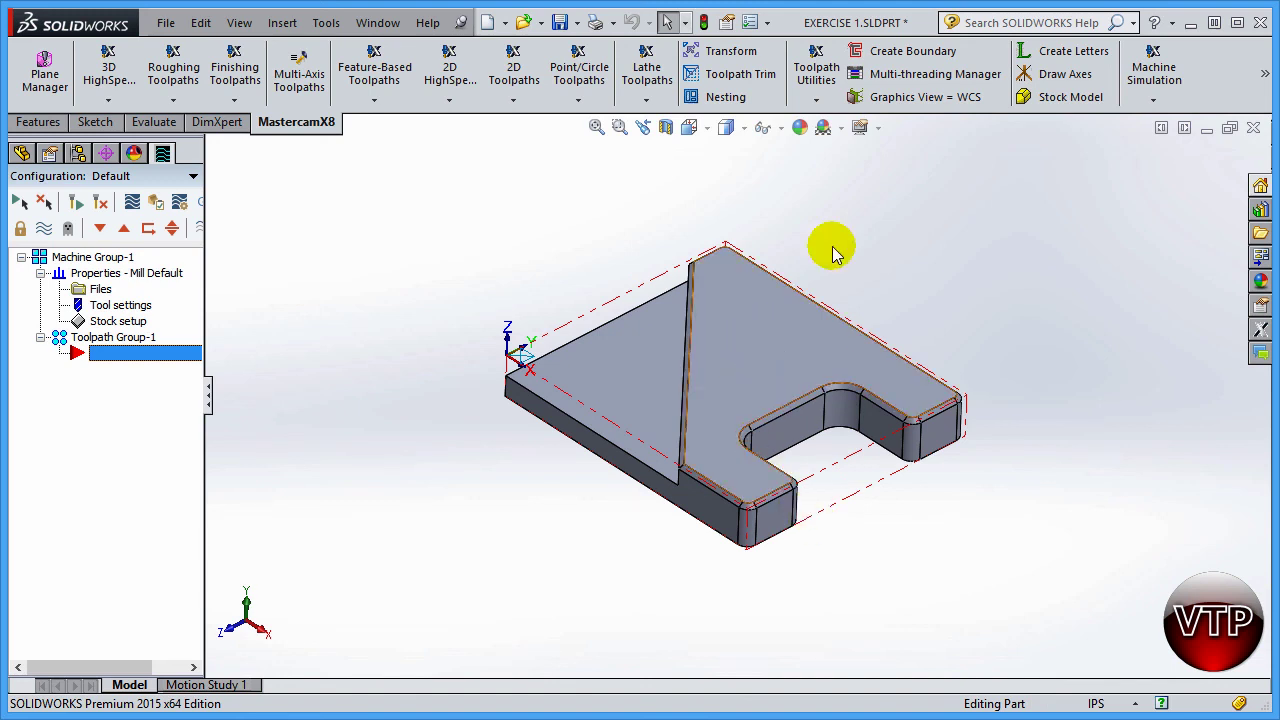
Inspect the stock outline around the part from the front and at an angle
click(690, 128)
click(716, 207)
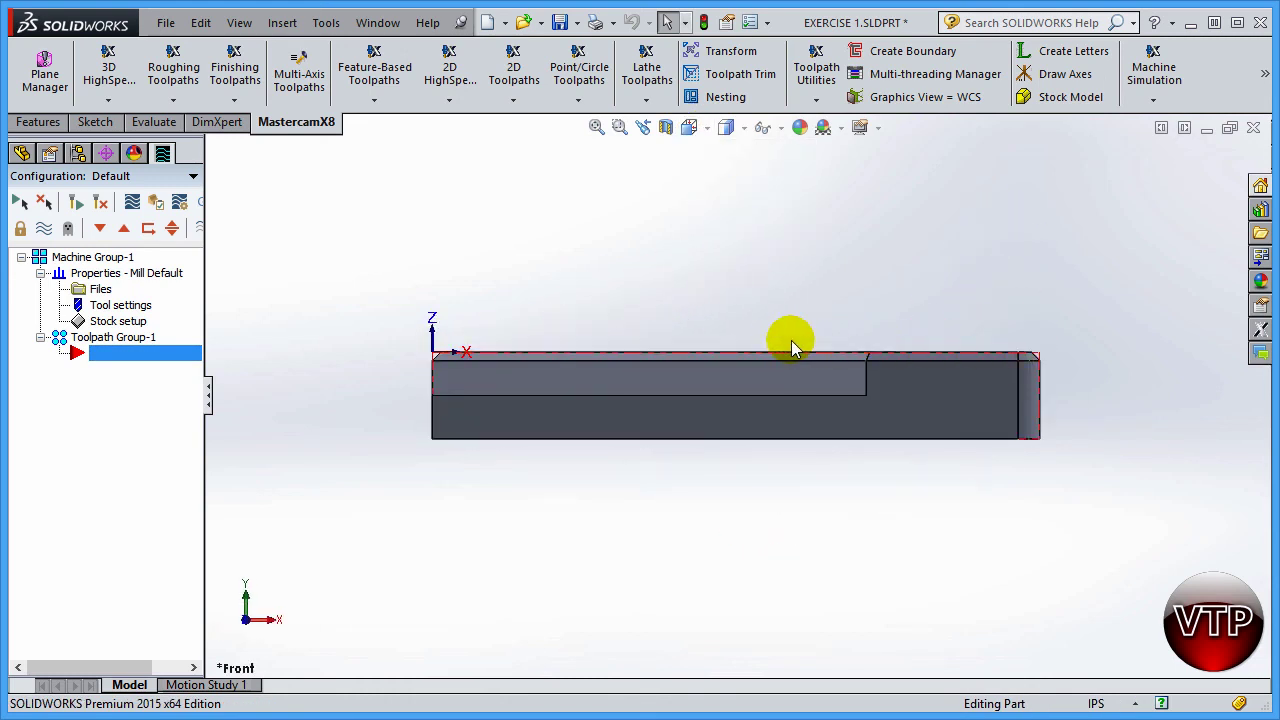
middle_drag(1055, 325, 943, 368)
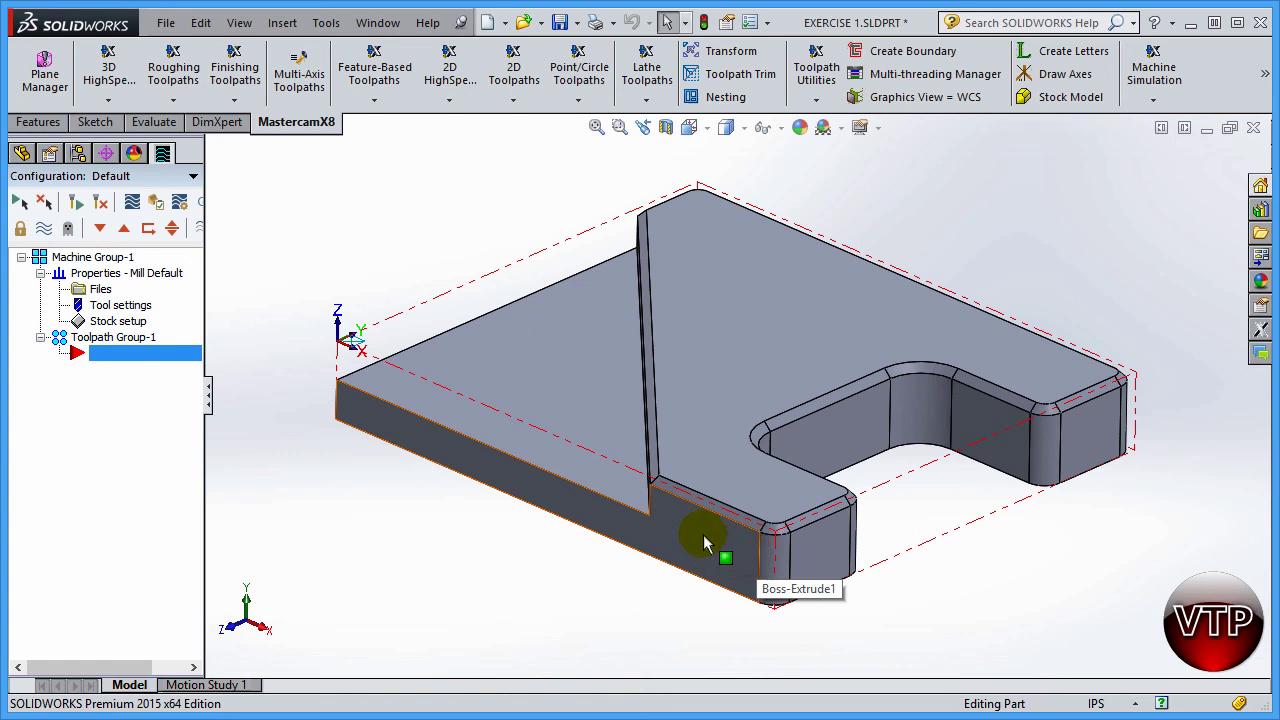
scroll(766, 400, up, 3)
scroll(686, 330, up, 1)
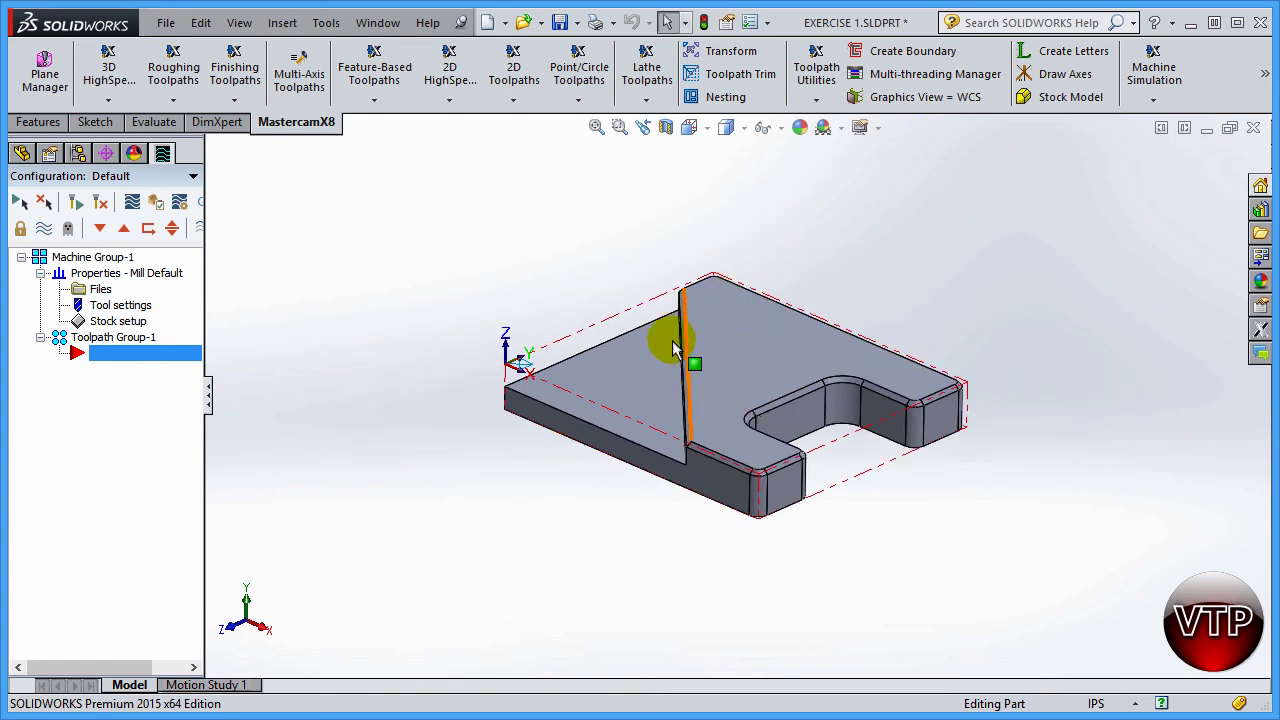